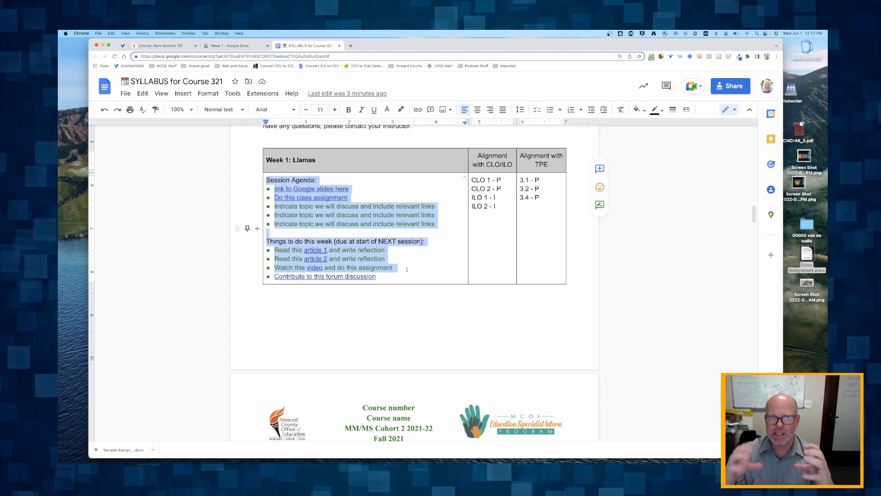
In the syllabus, select then deselect the Session Agenda and Things to do this week blocks
left_click(268, 180)
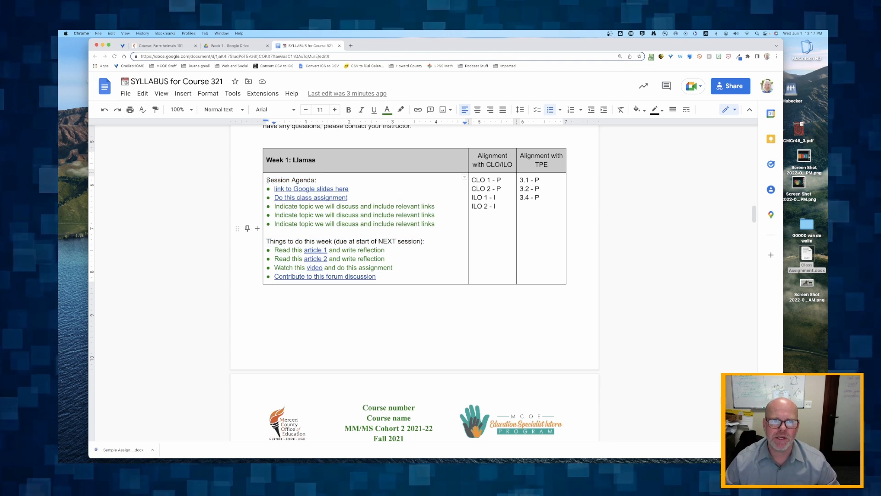
left_click_drag(267, 180, 438, 226)
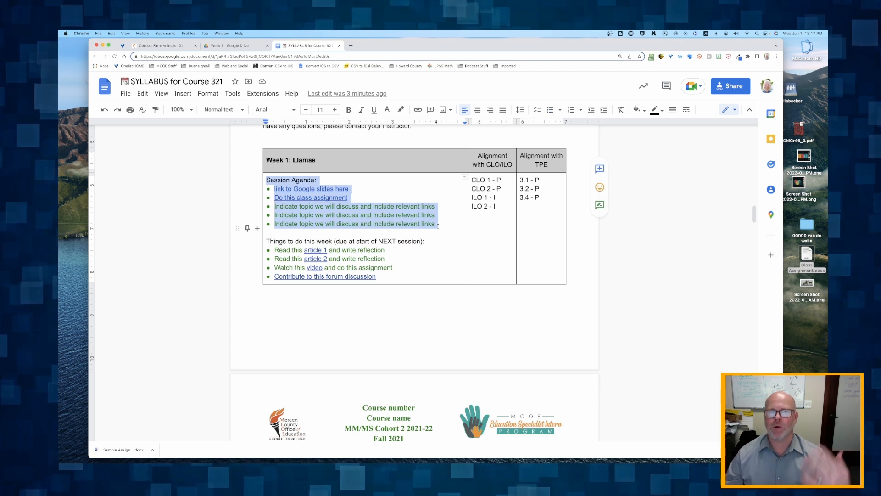
left_click(389, 240)
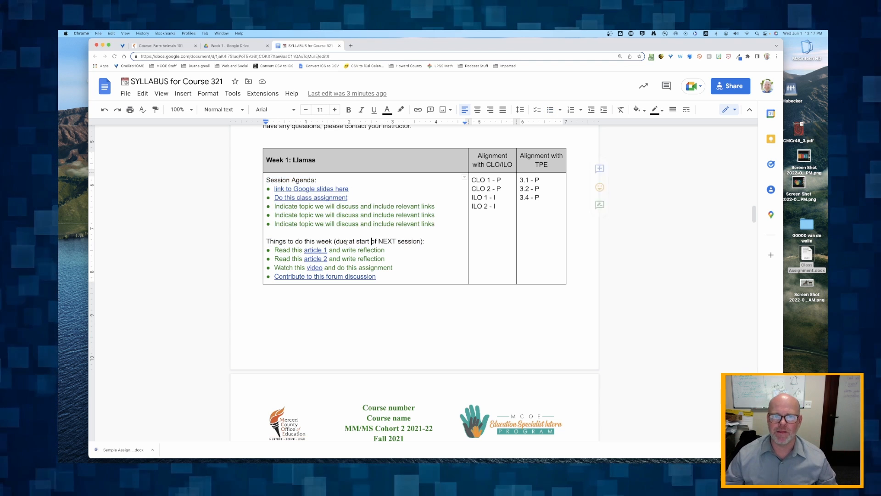
left_click(267, 241)
left_click_drag(268, 242, 390, 282)
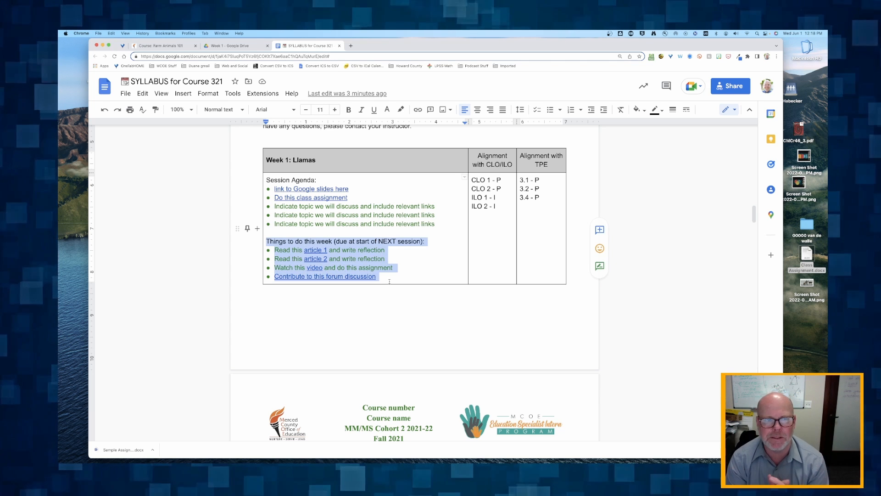
left_click(352, 222)
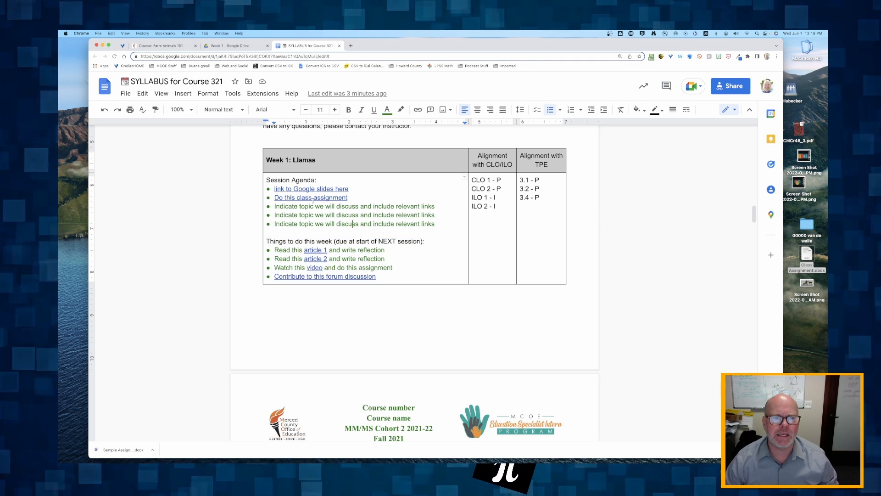
In the Week 1 Drive folder, select the Sample Reading PDFs, Sample Assignment and Class Assignment
left_click(233, 46)
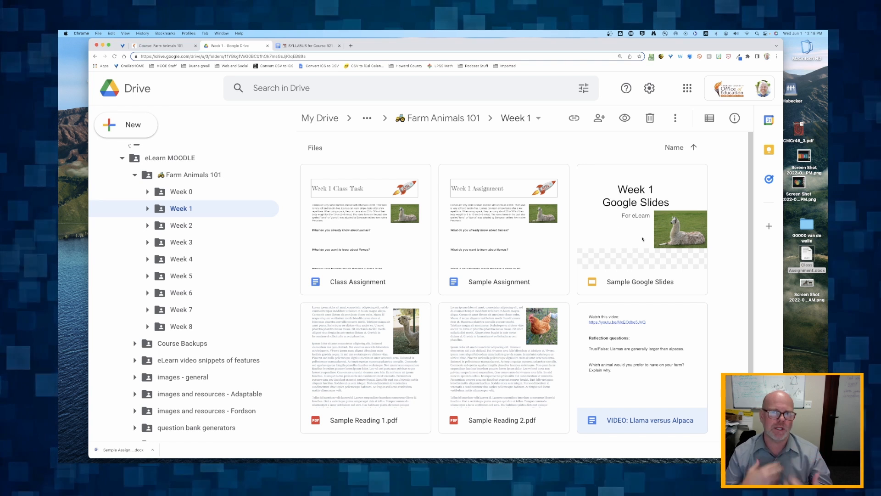
left_click(357, 319)
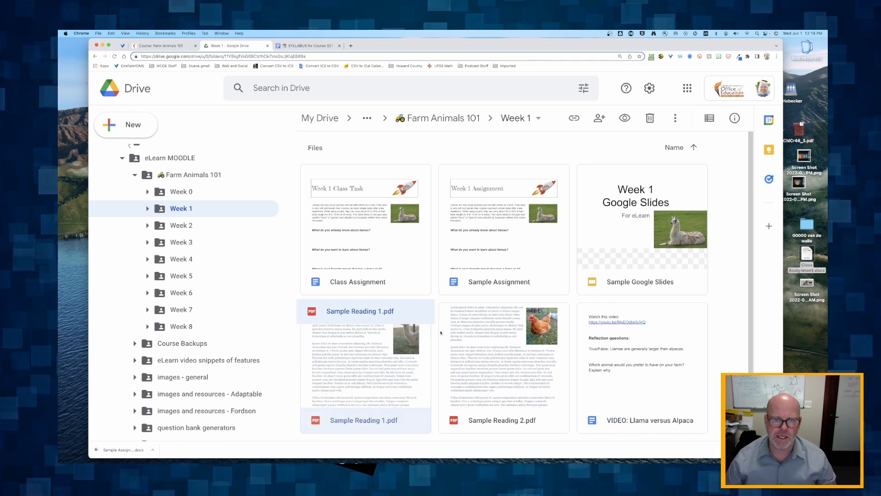
left_click(469, 334)
left_click(360, 370)
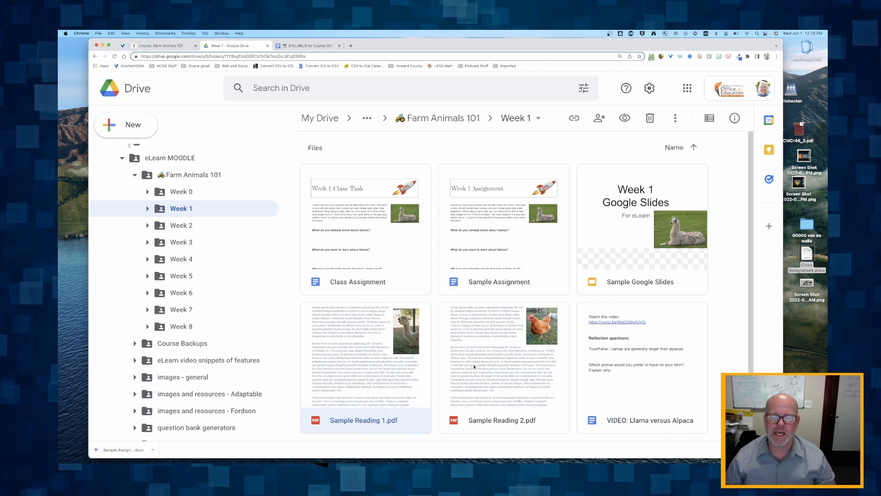
left_click(479, 367)
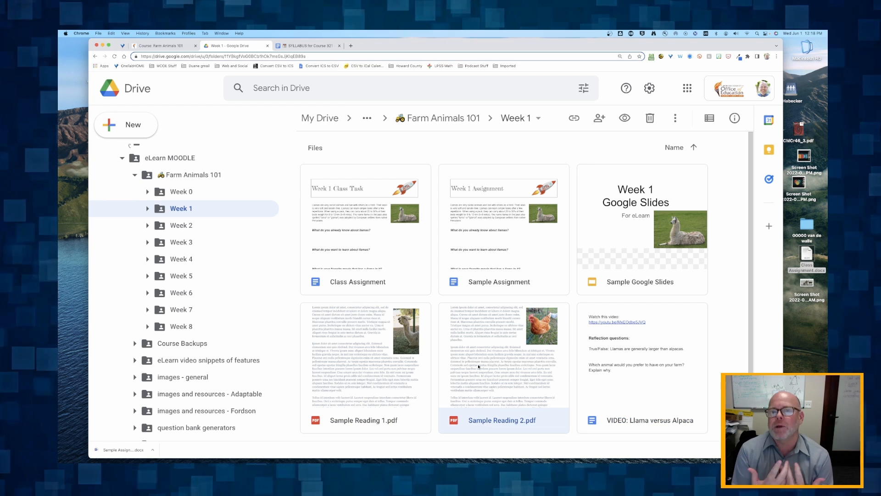
left_click(489, 207)
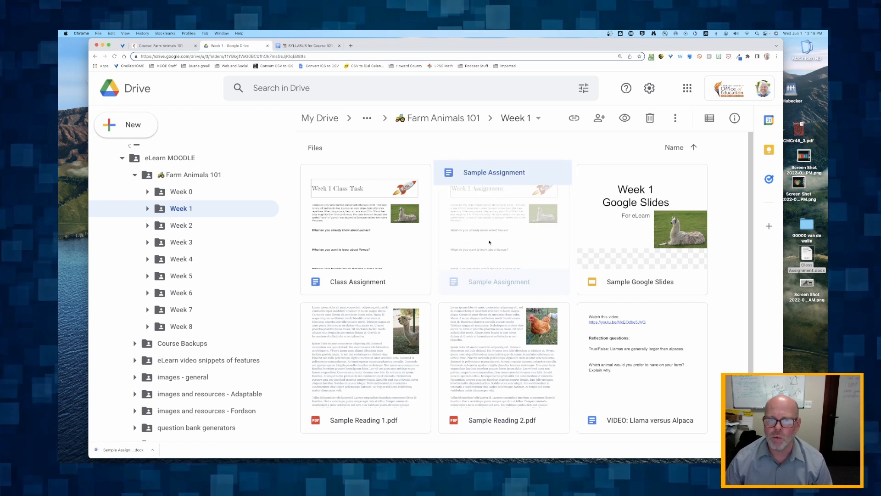
left_click(361, 224)
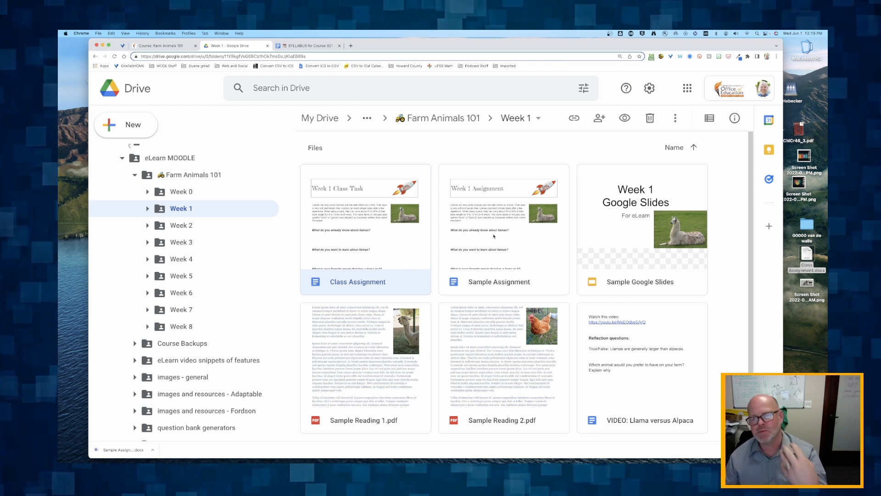
left_click(468, 252)
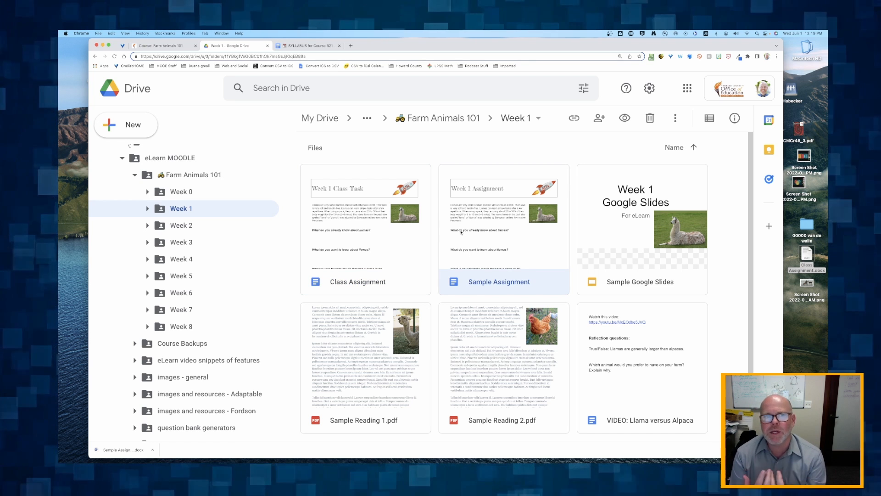
Preview the syllabus's Sample Google Slides and article 1 links, then go to the Farm Animals 101 course
left_click(300, 47)
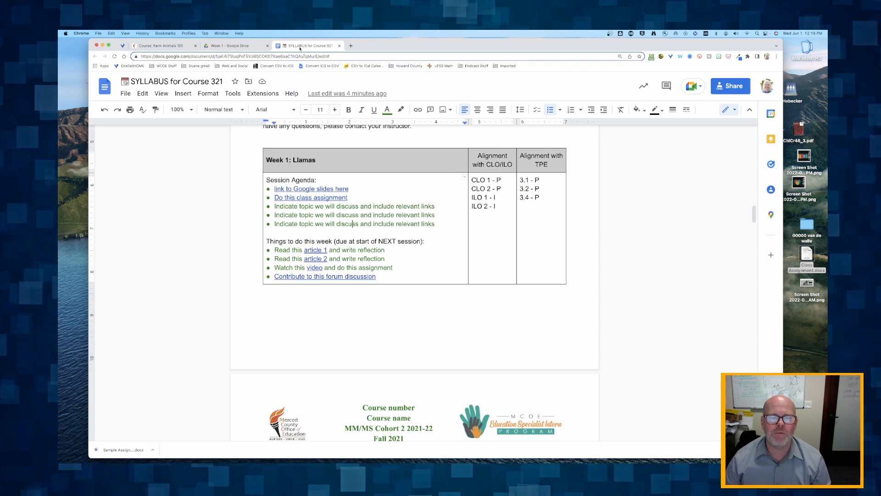
left_click(293, 189)
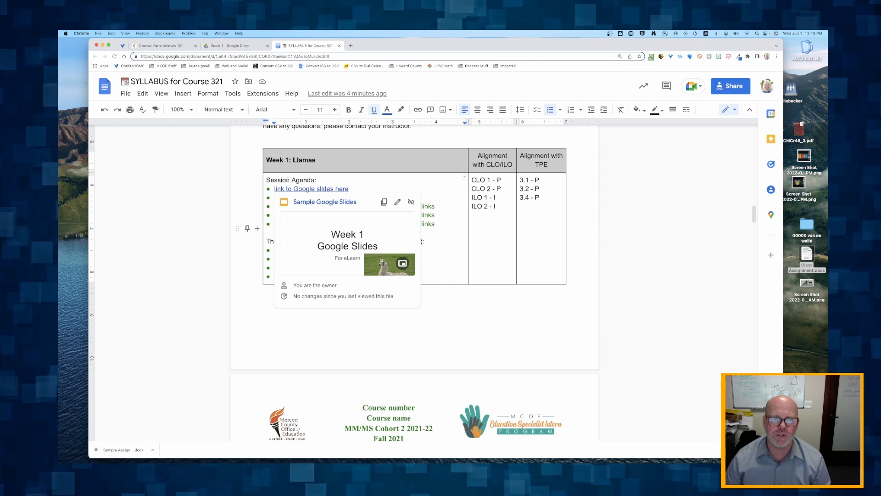
left_click(312, 249)
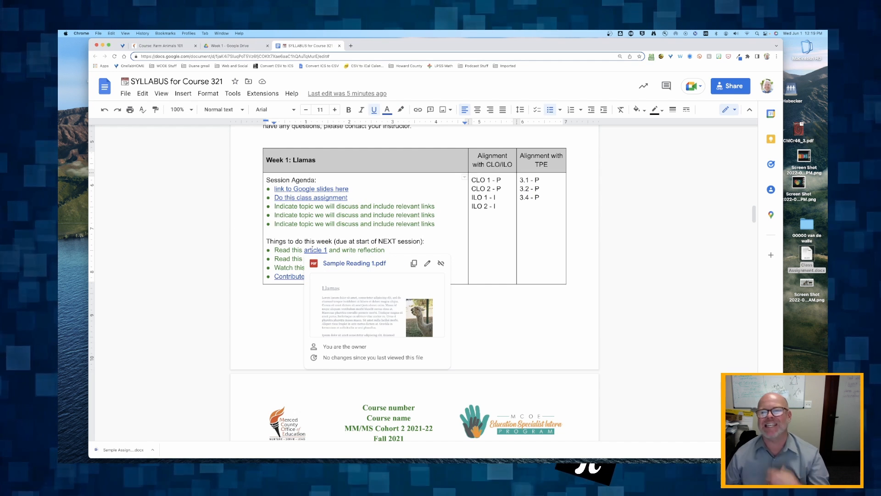
left_click(290, 250)
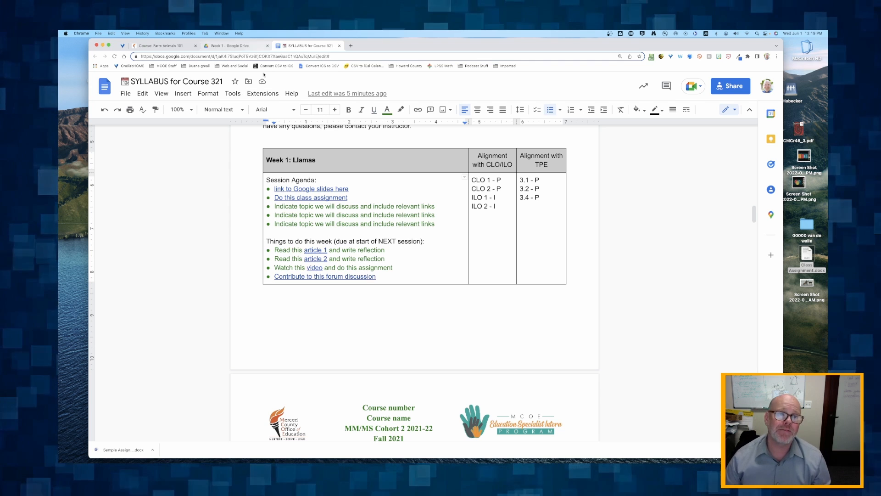
key("super+1")
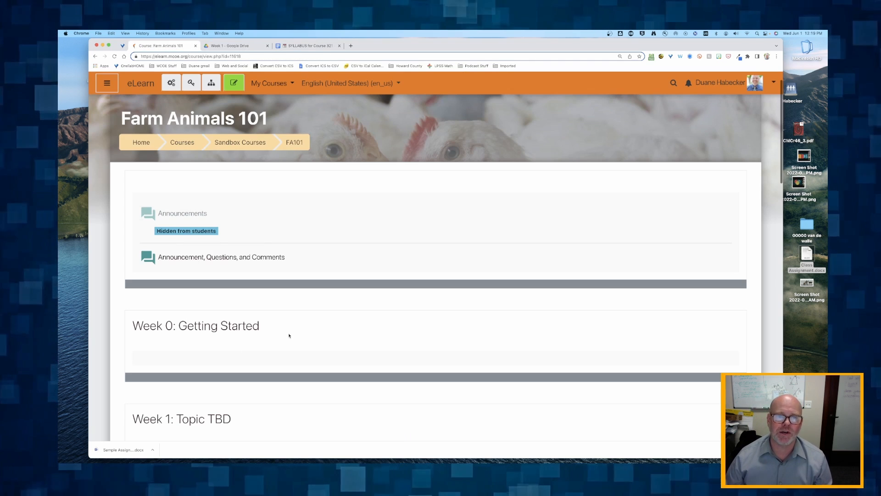
Scroll the Farm Animals 101 course page down to Week 1 and turn editing on
scroll(289, 336, "down", 1)
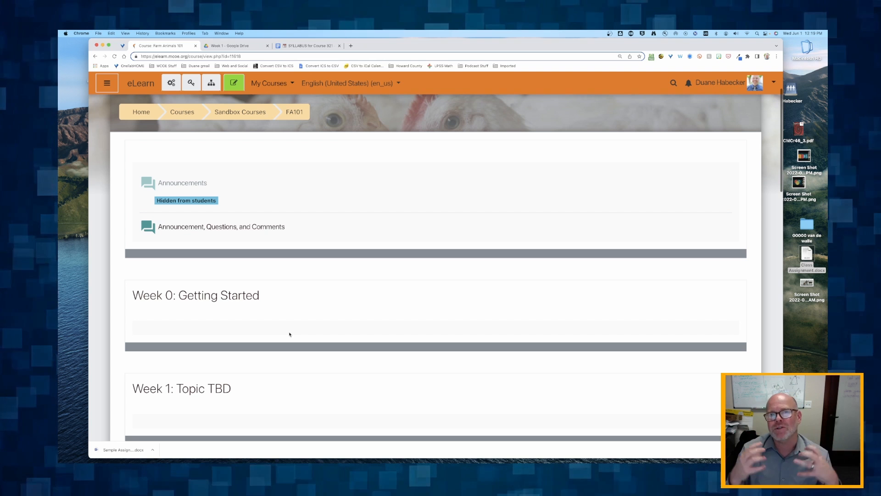
left_click(295, 46)
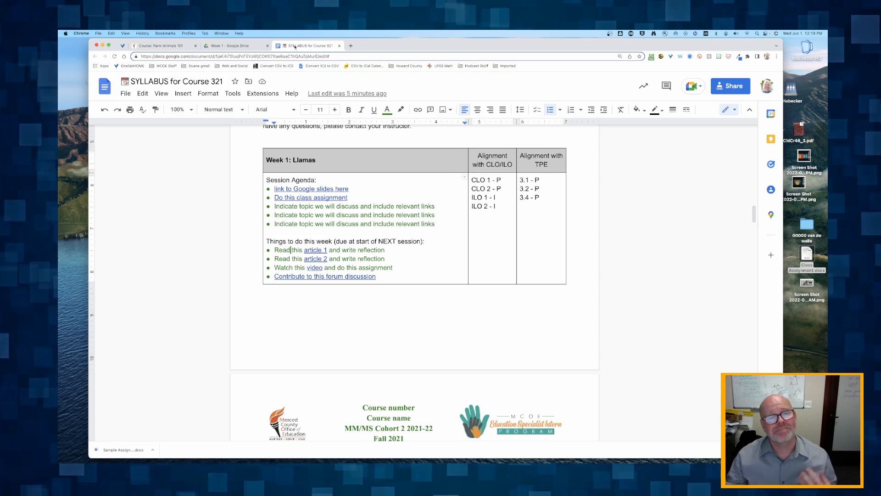
left_click(233, 45)
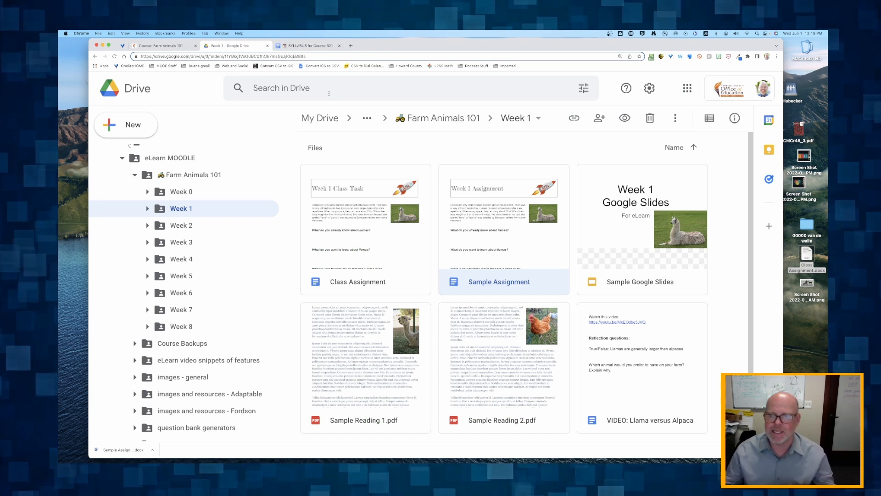
left_click(165, 46)
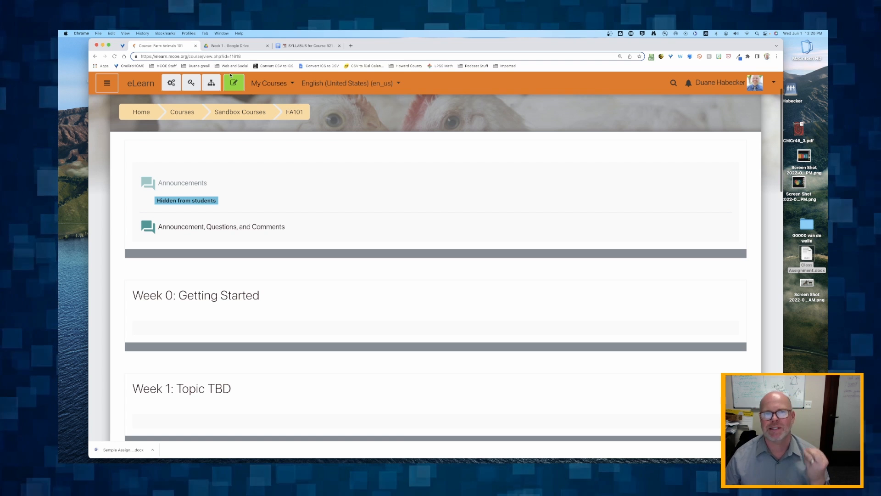
scroll(212, 263, "down", 8)
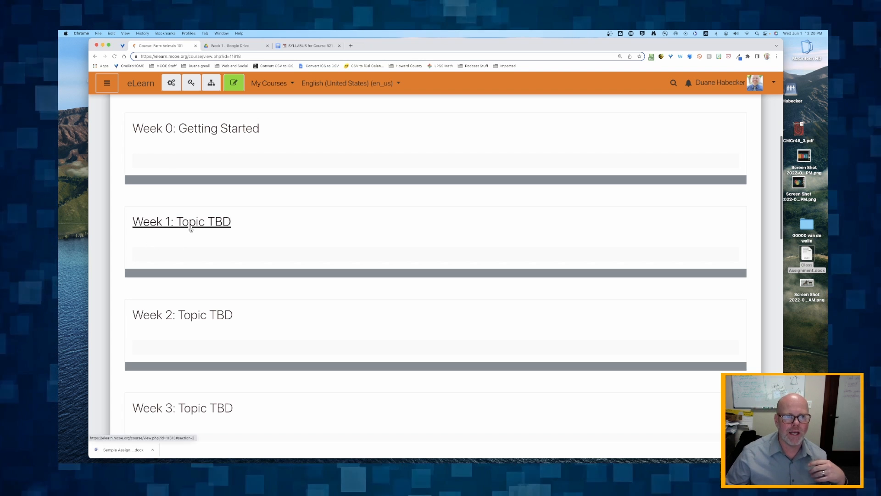
scroll(191, 229, "down", 1)
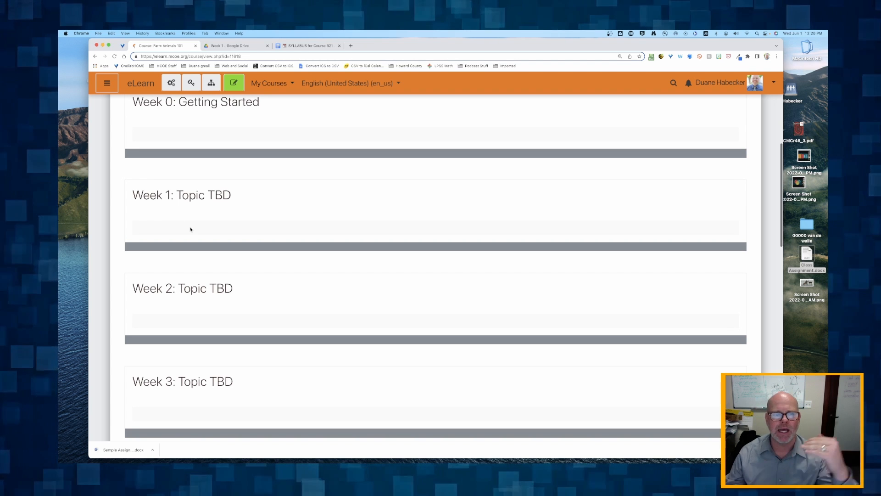
scroll(190, 229, "down", 1)
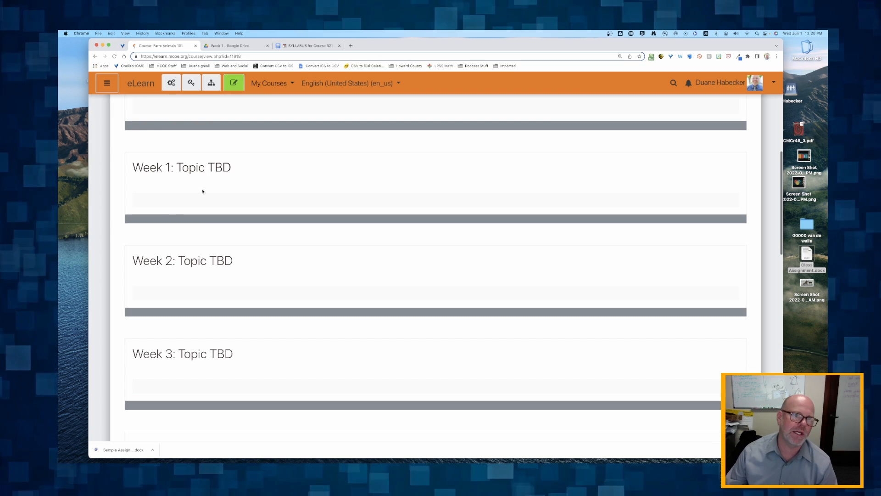
left_click(233, 84)
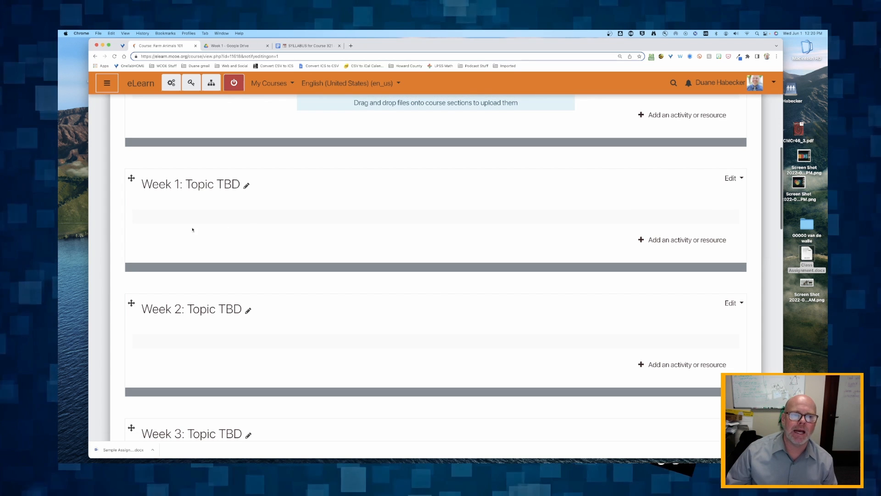
Switch between the Week 1 Drive folder and the course page, ending on the Drive folder
left_click(243, 48)
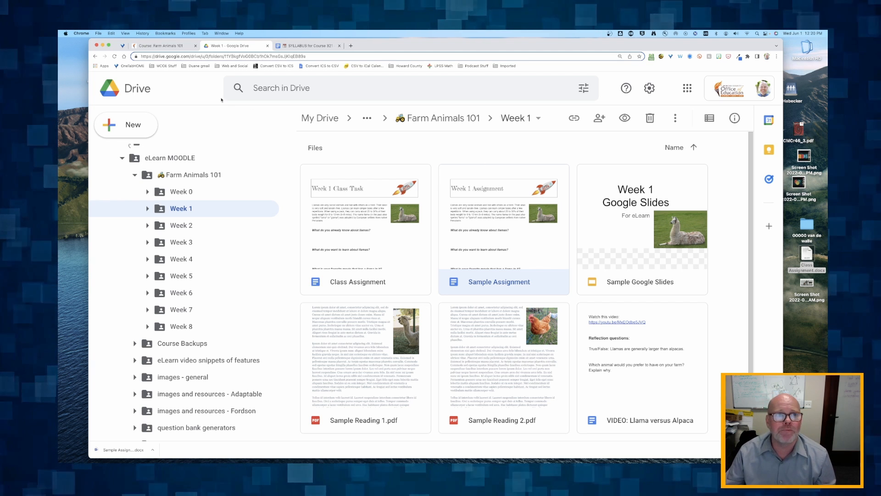
left_click(164, 46)
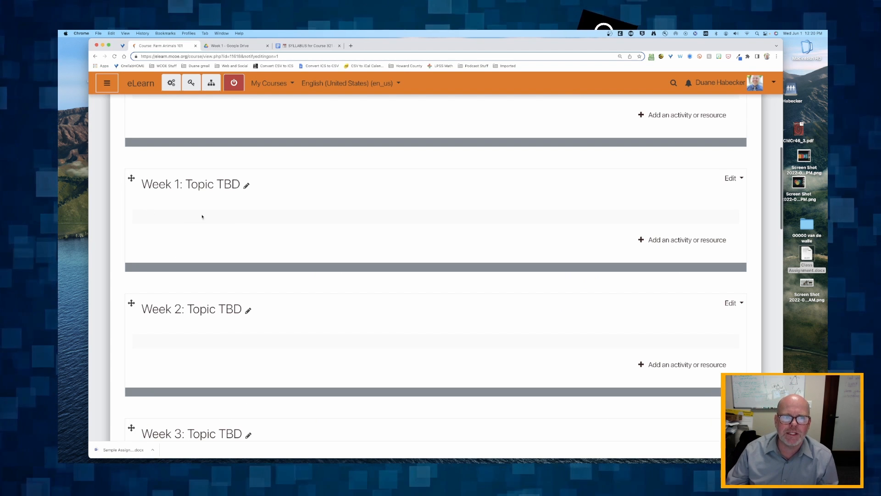
left_click(230, 46)
Copy the Sample Google Slides share link and return to the Farm Animals 101 course
right_click(618, 216)
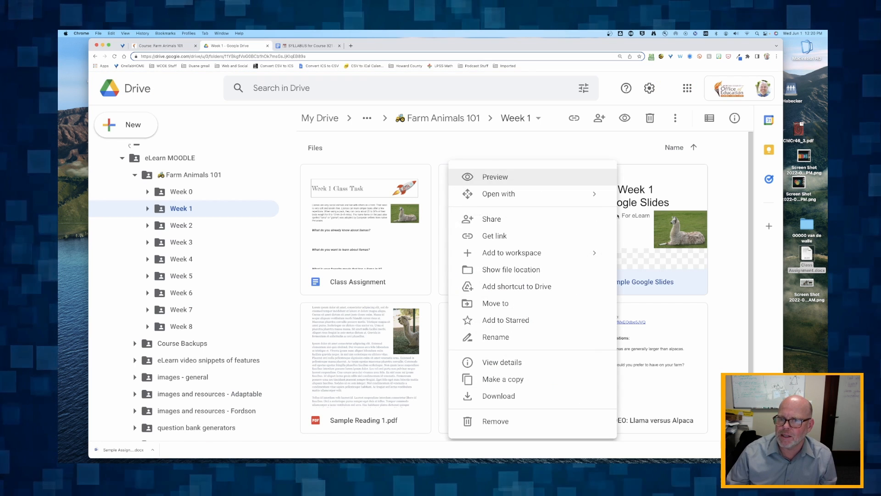
left_click(506, 236)
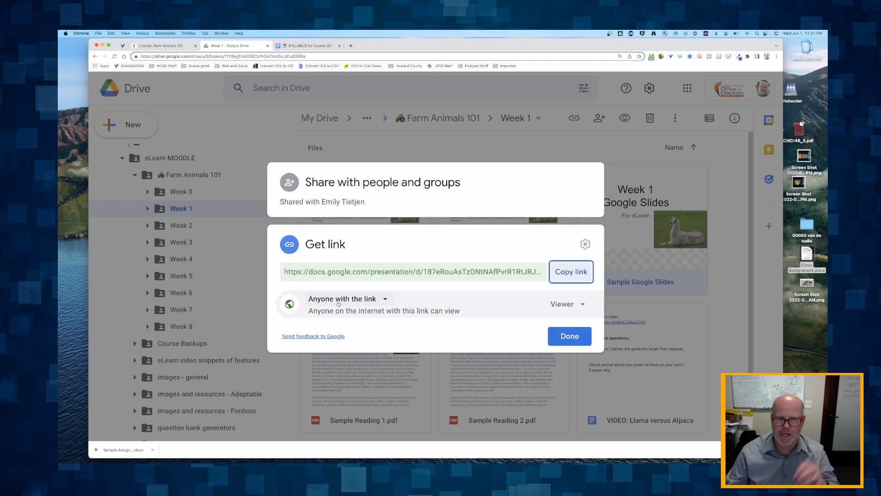
left_click(572, 273)
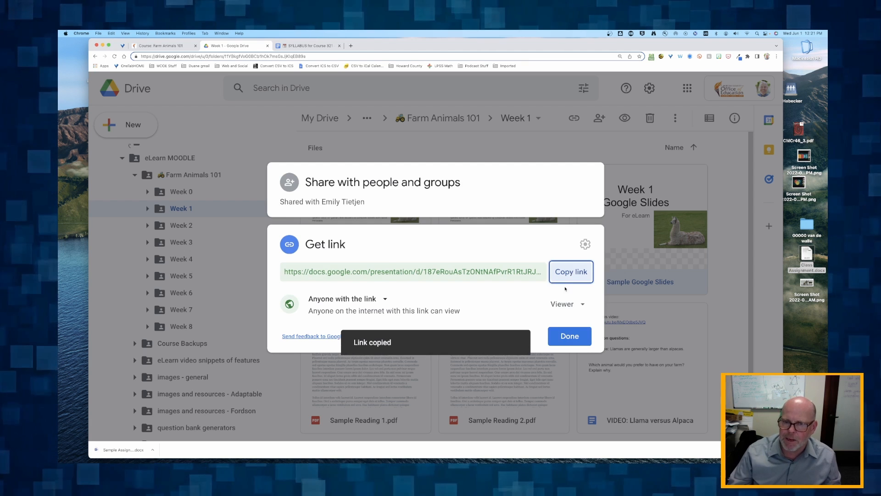
left_click(577, 342)
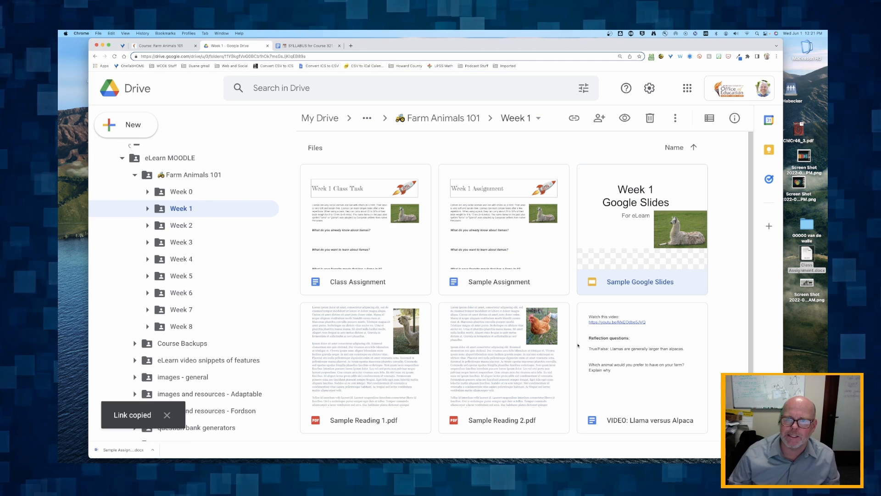
left_click(161, 46)
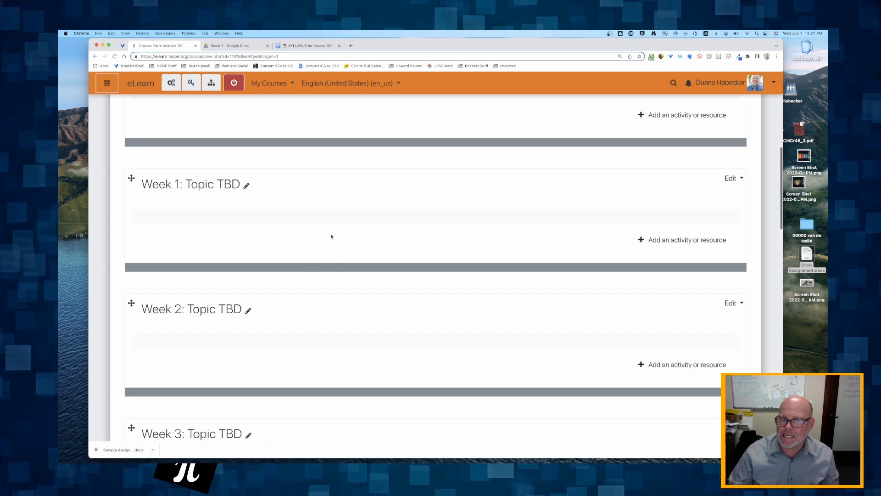
Toggle editing off and back on, then open the activity chooser under Week 1: Topic TBD
scroll(331, 236, "up", 1)
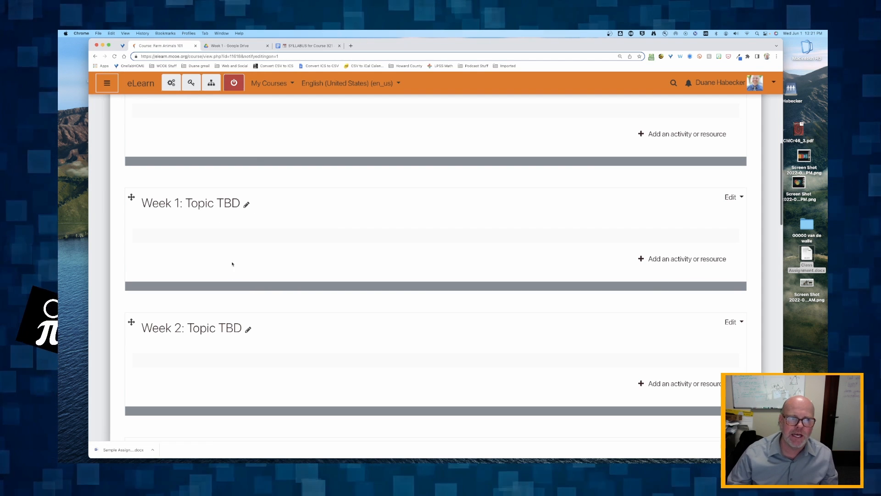
left_click(234, 83)
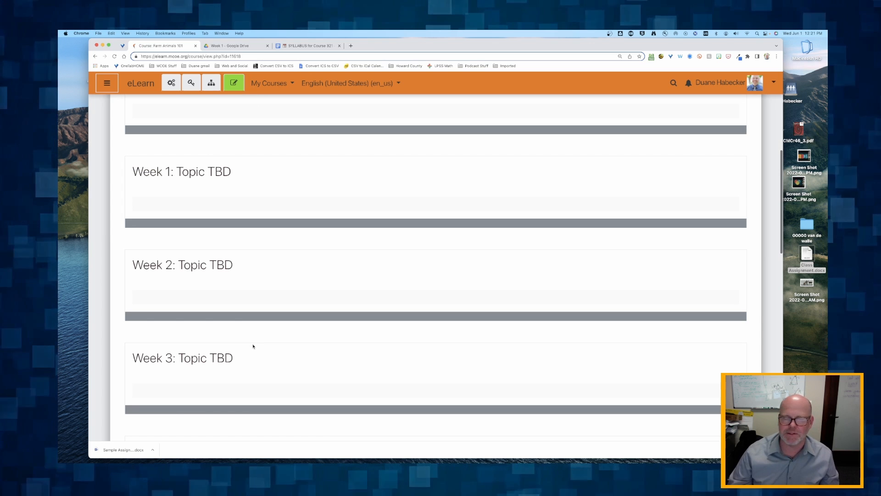
left_click(233, 83)
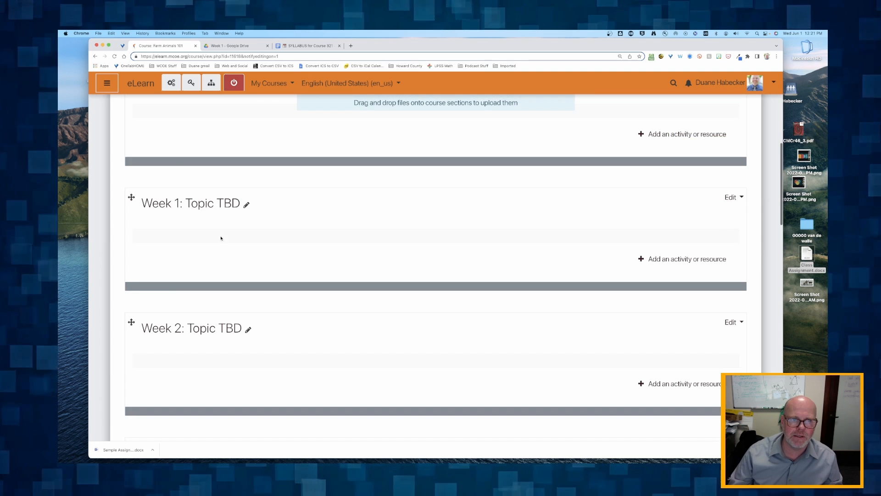
left_click(675, 259)
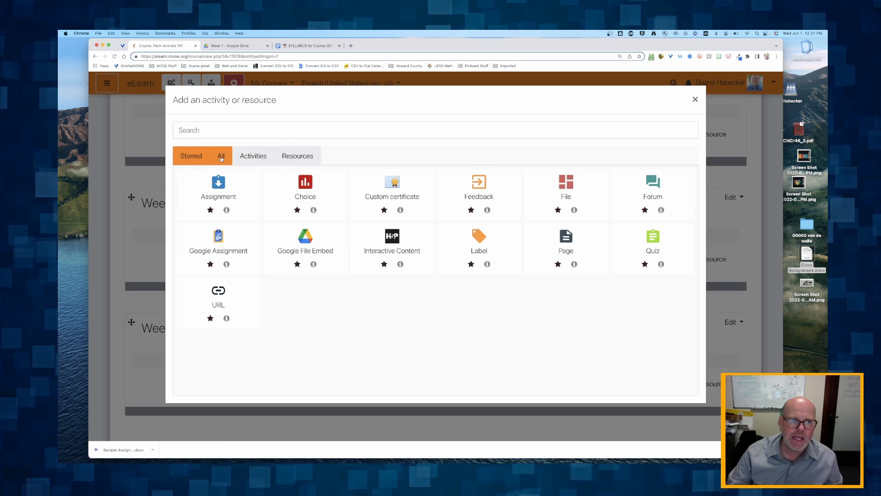
Browse the chooser's All and Starred tabs, then pick the URL resource
left_click(220, 155)
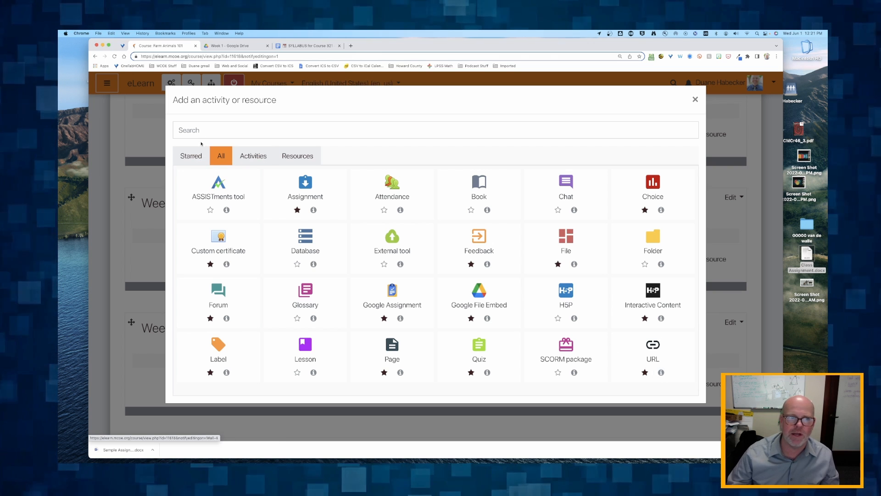
left_click(194, 158)
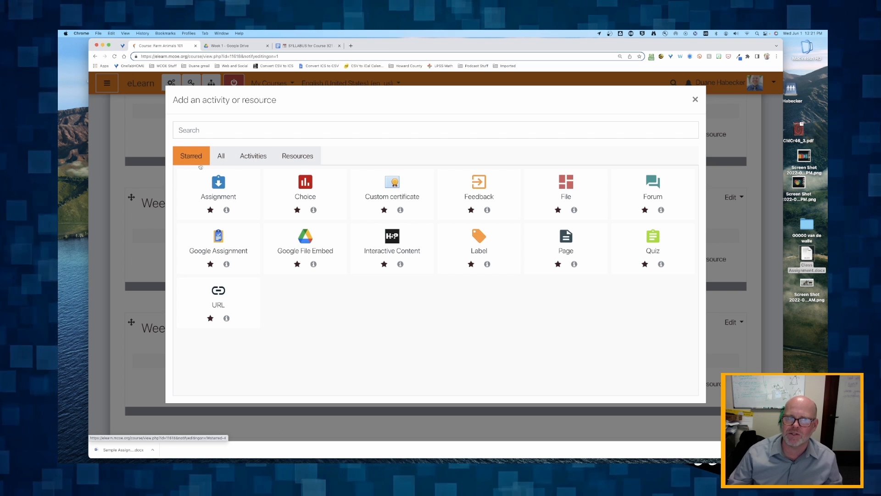
left_click(218, 294)
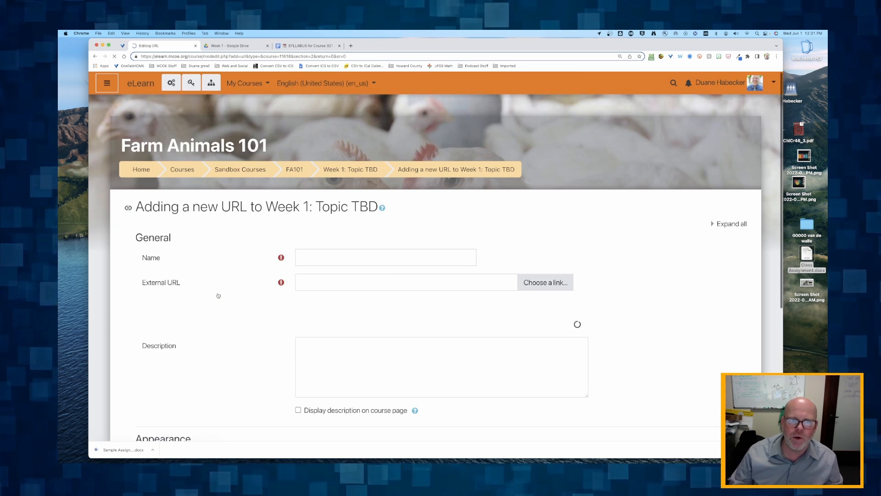
Name the resource 'Week 1 Google Slides' and paste the copied Slides link as External URL
left_click(314, 257)
type("W")
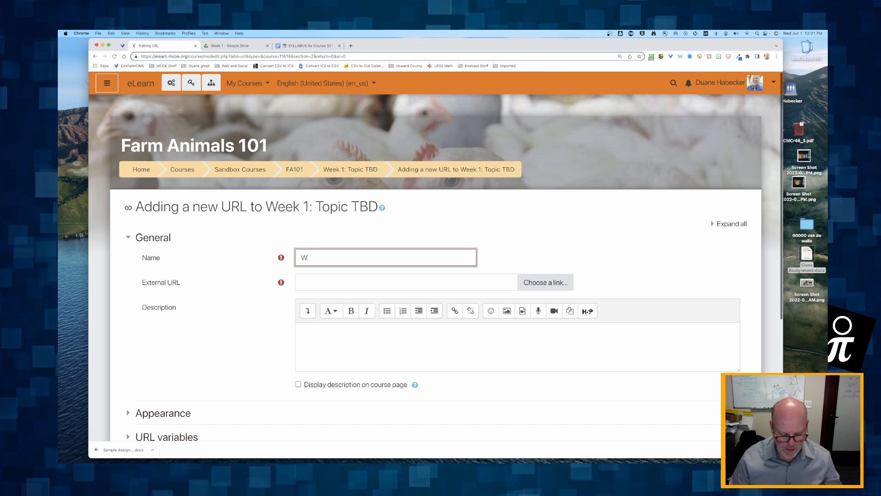
type("eek 1 Google Slides")
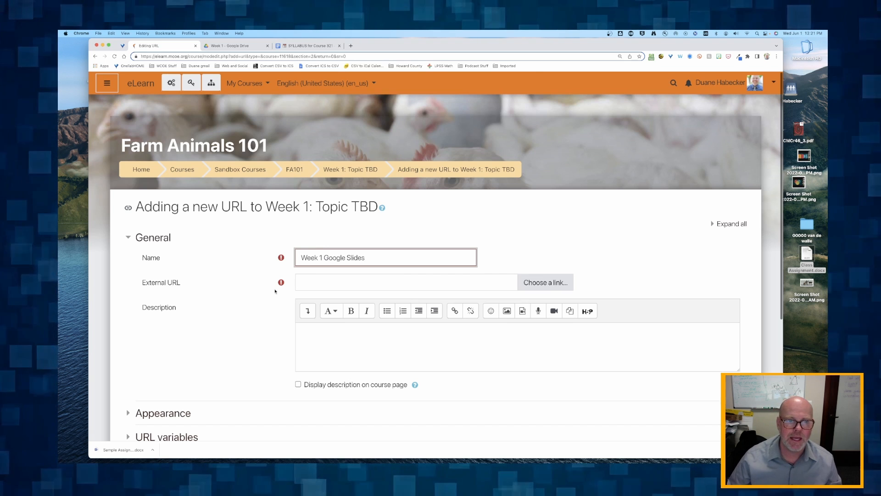
left_click(306, 282)
key("super+v")
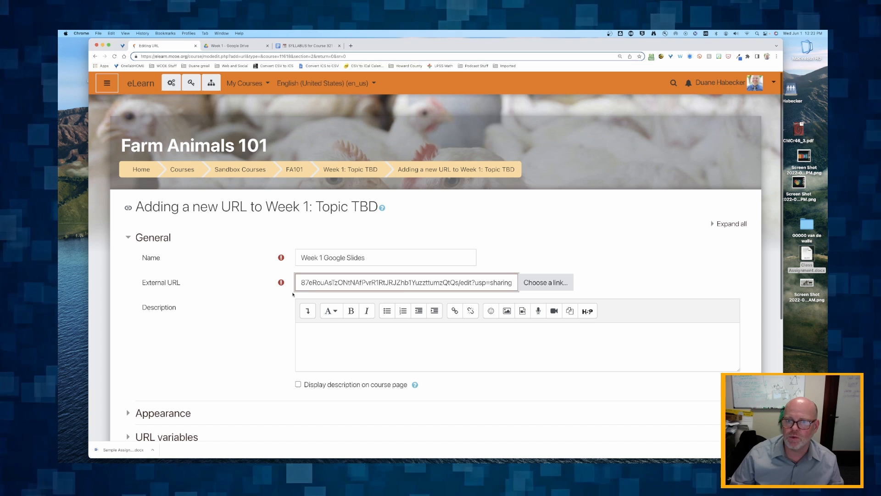
Expand the Appearance and URL variables sections to check Display is set to New window
scroll(261, 298, "down", 5)
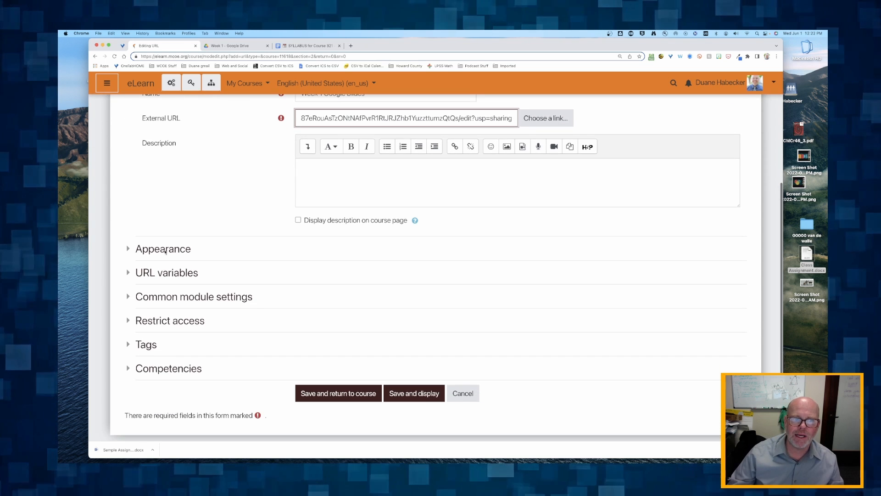
left_click(128, 249)
scroll(301, 239, "down", 2)
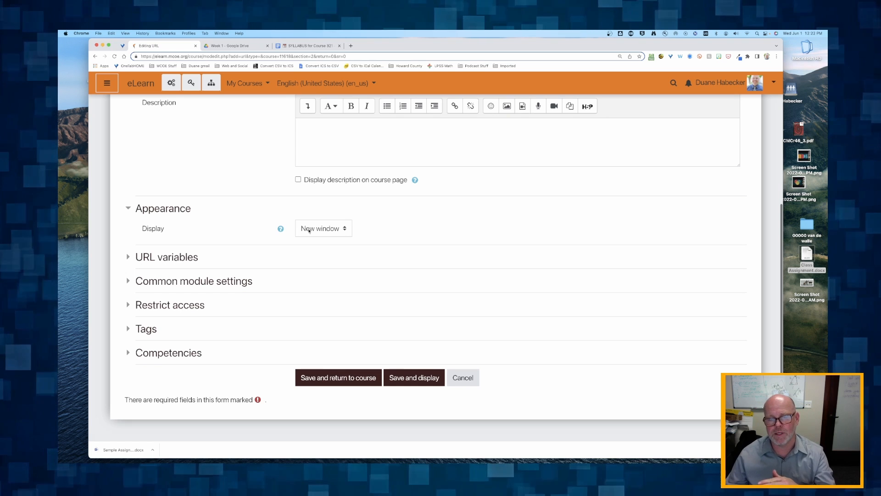
scroll(276, 238, "up", 1)
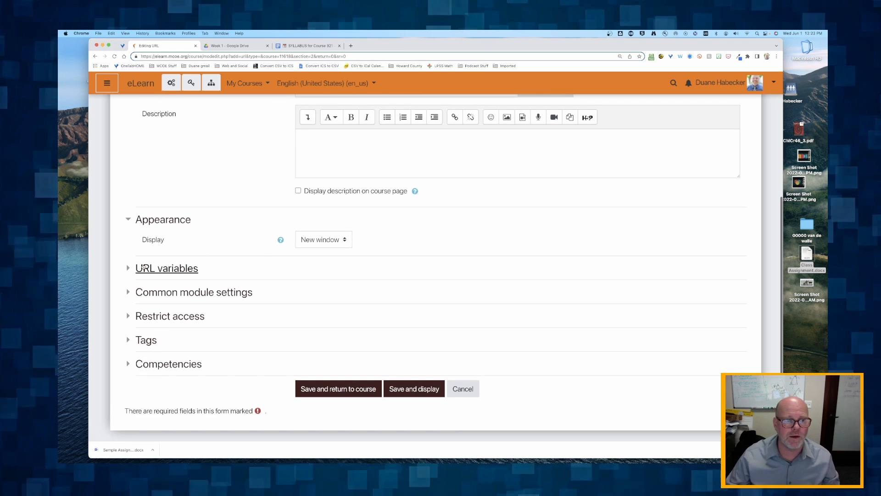
left_click(167, 268)
scroll(406, 278, "down", 2)
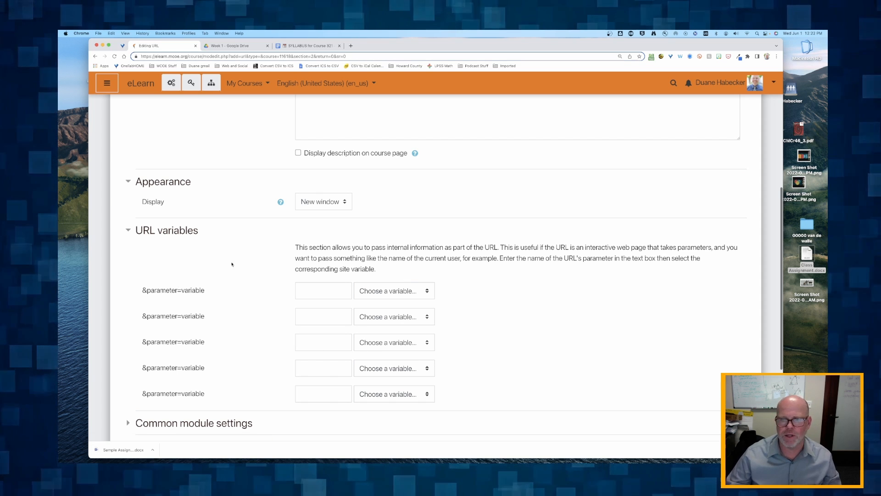
Collapse URL variables and keep availability at 'Show on course page' in Common module settings
left_click(138, 230)
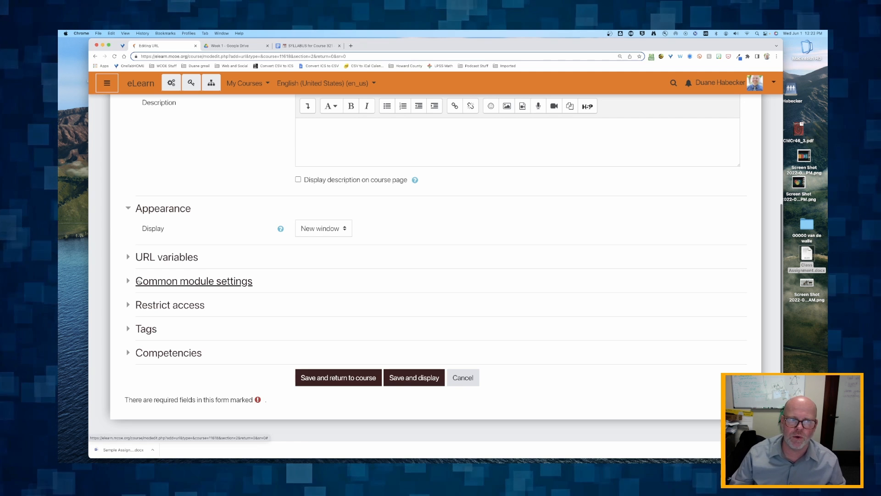
left_click(127, 282)
scroll(306, 268, "down", 3)
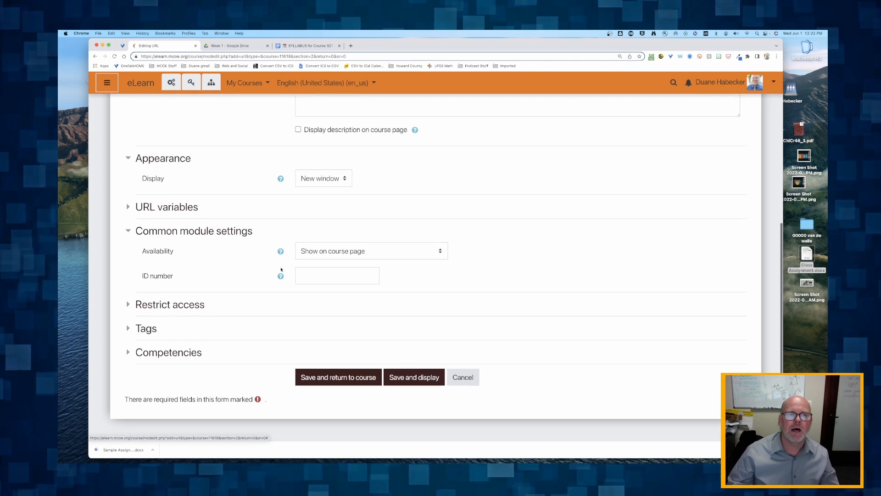
left_click(345, 251)
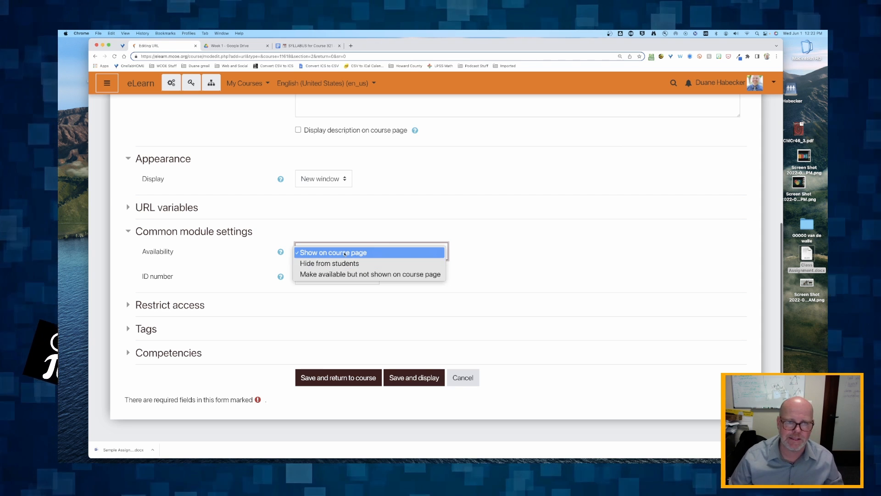
left_click(345, 254)
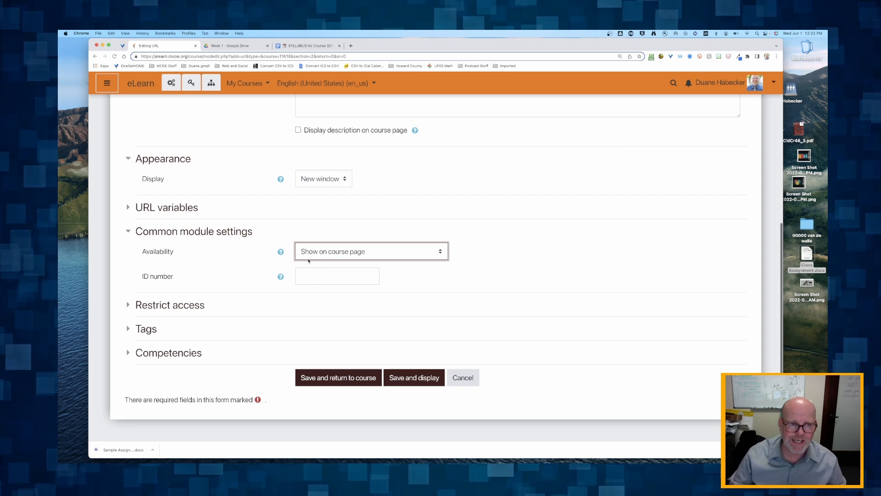
Expand Restrict access, Tags and Competencies, leaving all three empty
left_click(163, 305)
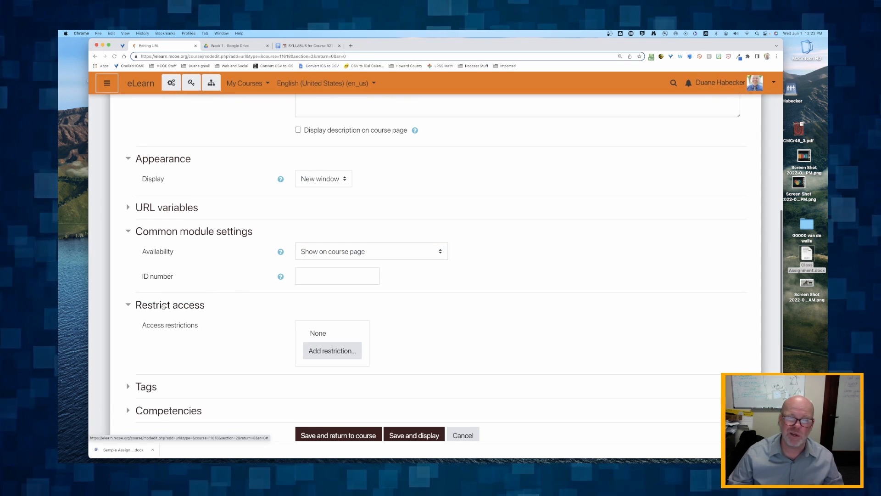
scroll(163, 306, "down", 2)
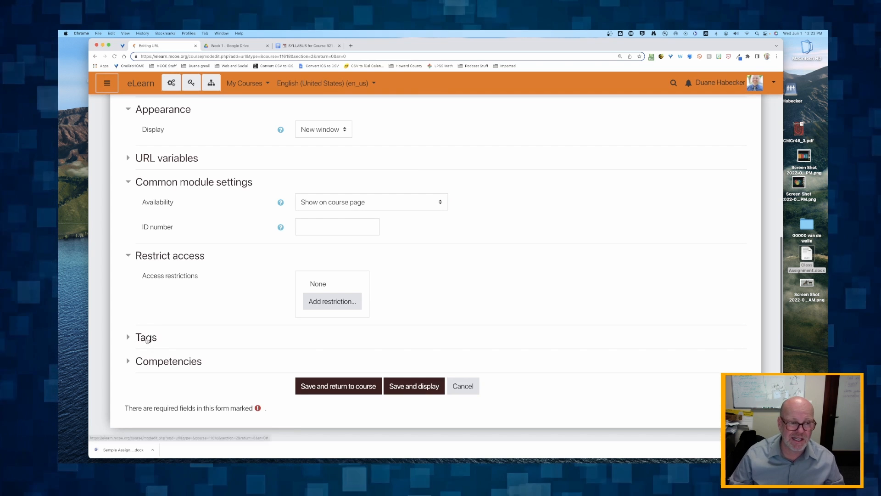
left_click(148, 340)
scroll(152, 349, "down", 3)
left_click(160, 355)
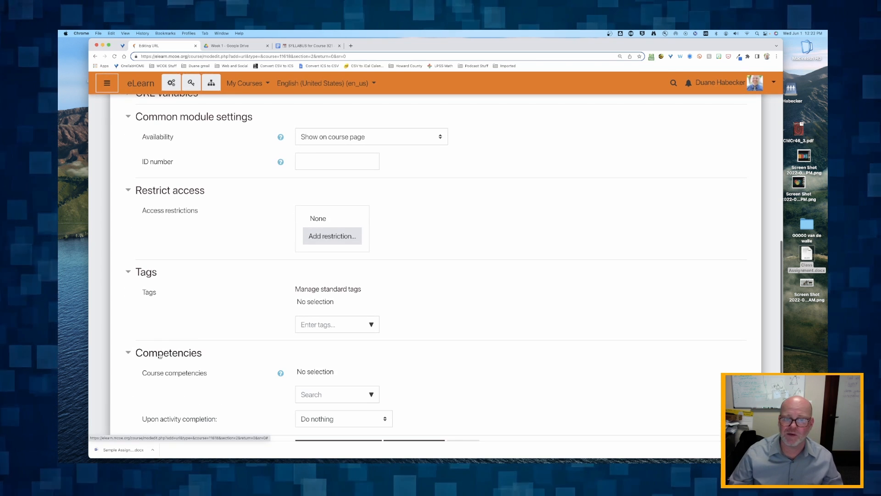
scroll(160, 355, "down", 2)
scroll(160, 356, "down", 1)
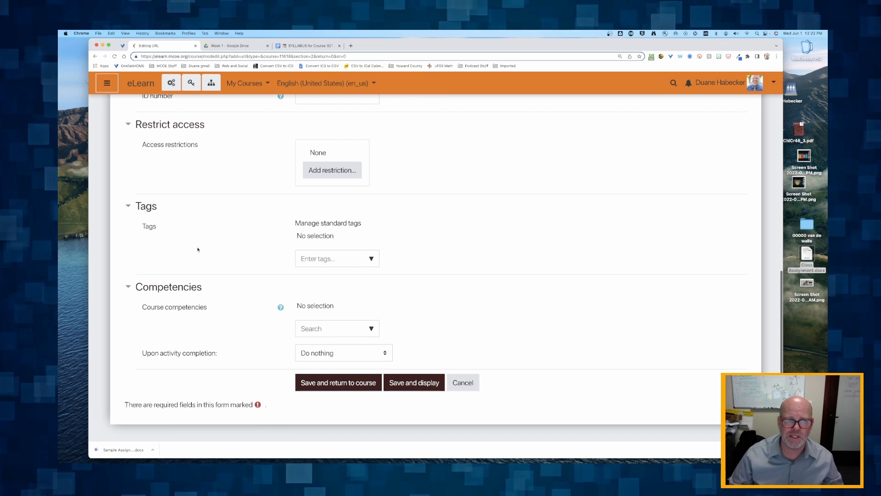
scroll(299, 312, "up", 10)
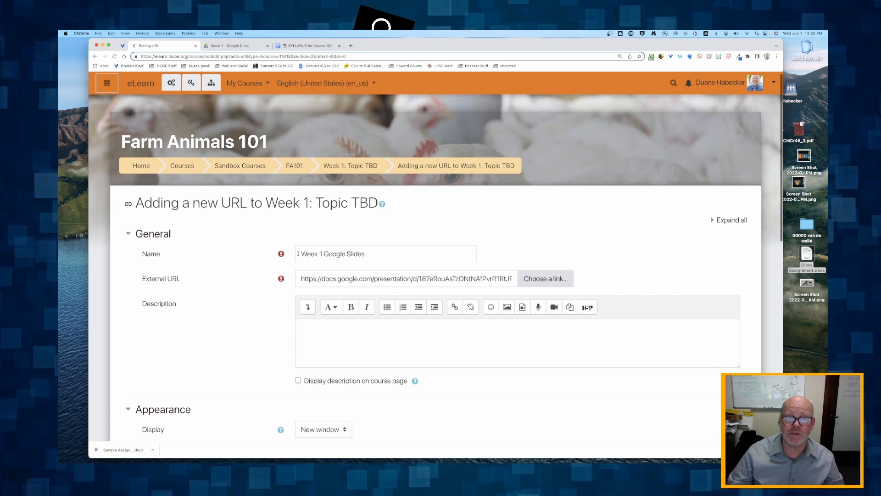
scroll(177, 311, "down", 10)
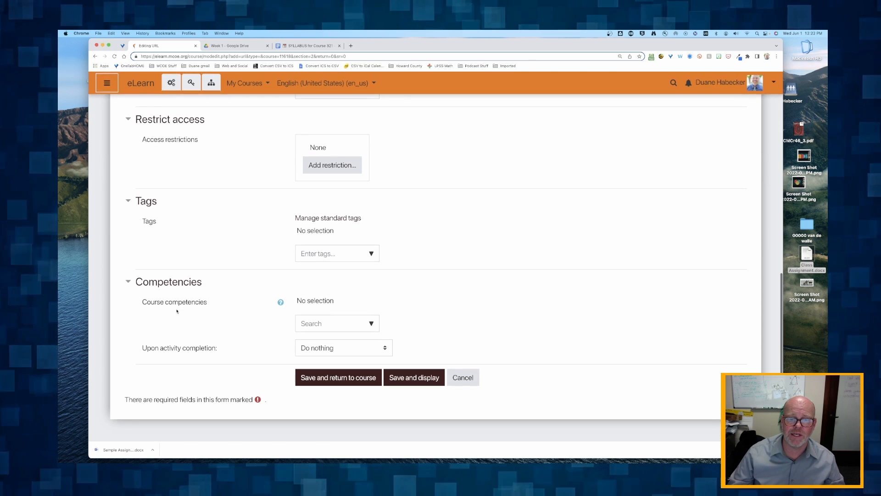
Save the URL to Week 1, turn editing off, and test that the Week 1 Google Slides link opens the deck
left_click(343, 378)
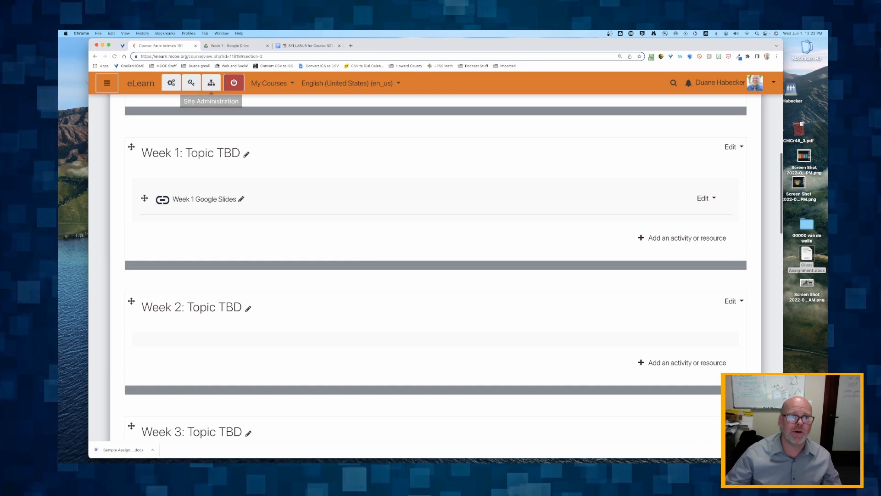
left_click(232, 84)
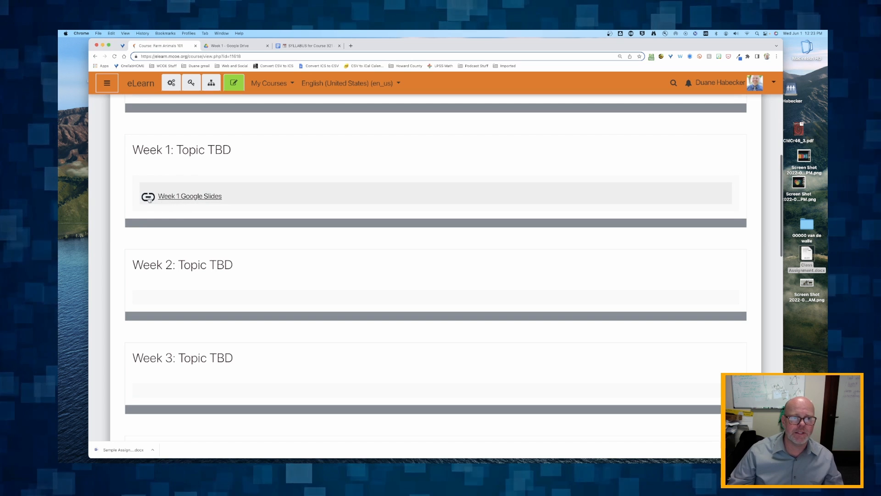
left_click(190, 196)
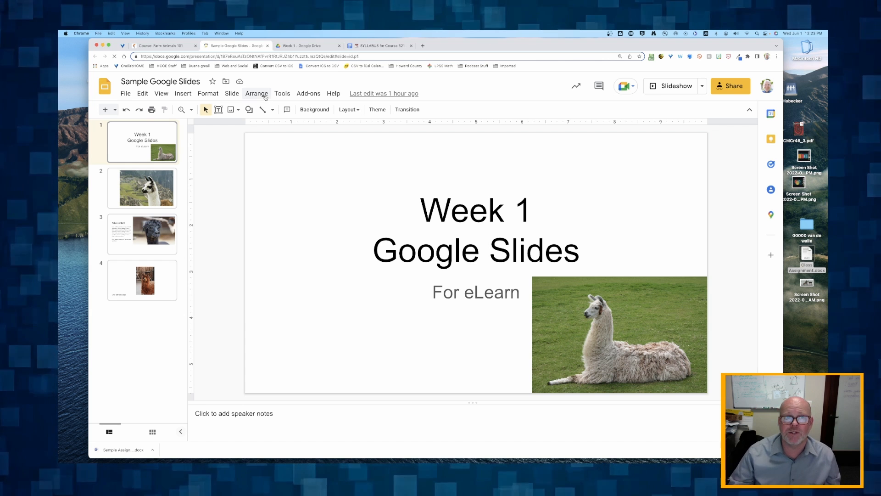
left_click(268, 46)
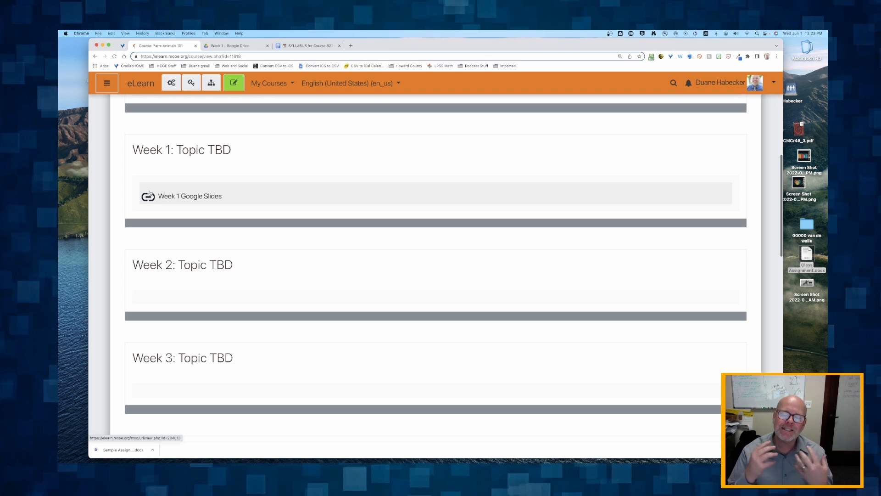
scroll(211, 150, "up", 1)
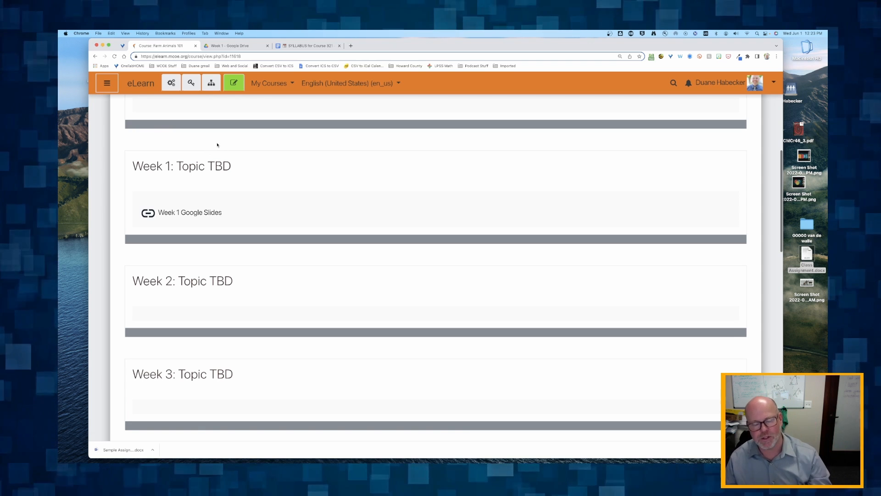
Turn editing on and choose Page from Week 1's activity chooser
left_click(234, 83)
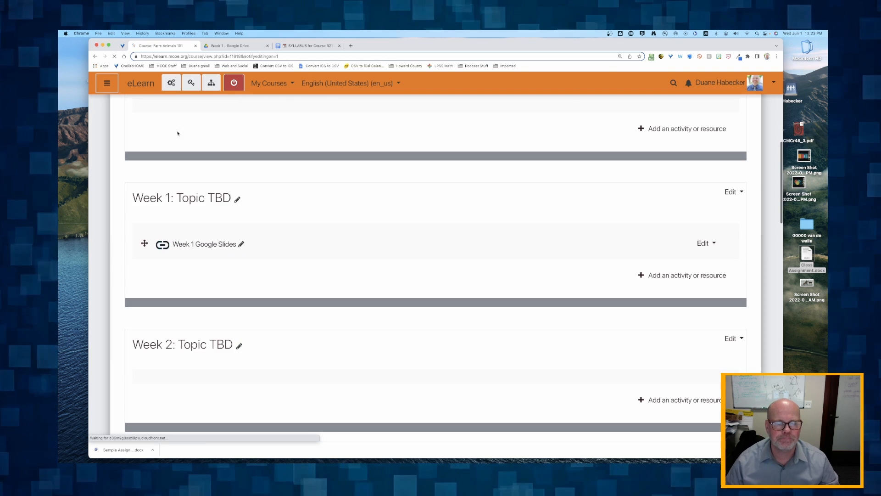
left_click(677, 284)
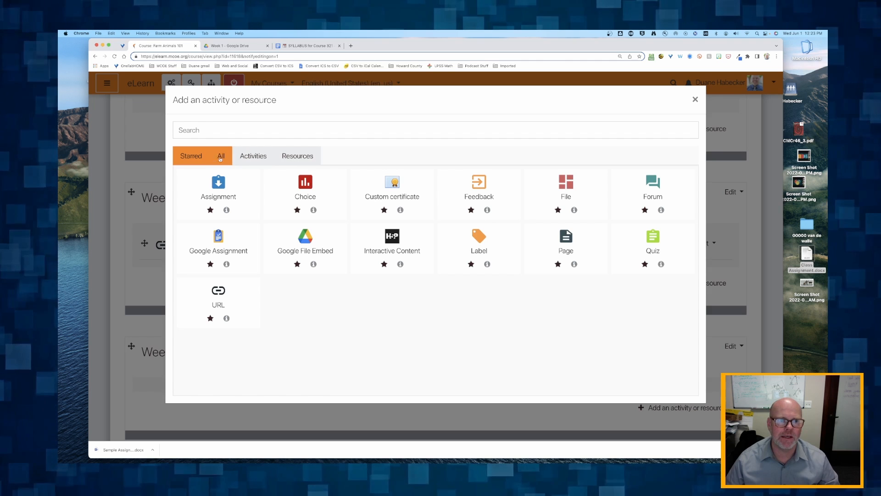
left_click(219, 156)
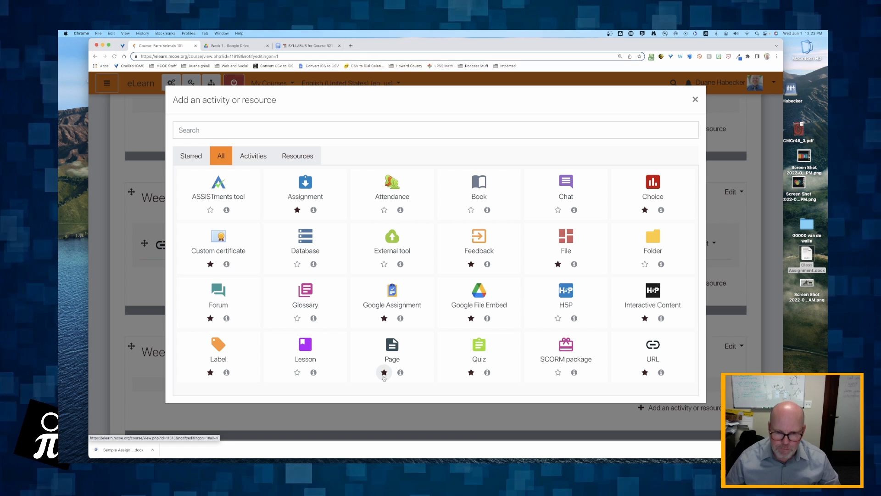
left_click(191, 155)
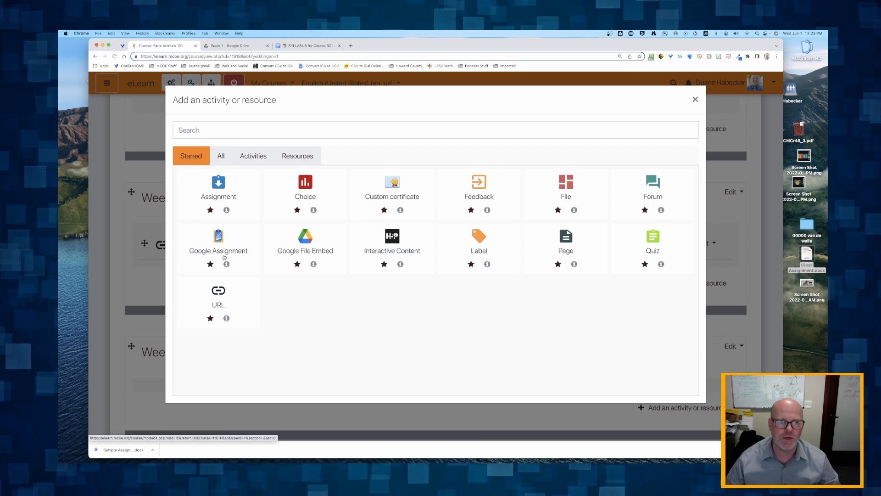
left_click(565, 238)
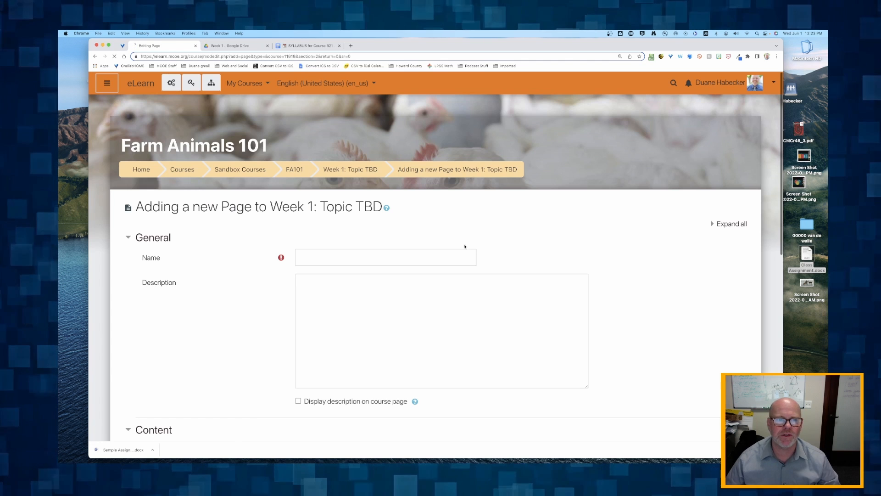
Name the page 'Week 1 Google Slides' and place the cursor in the Page content editor
left_click(309, 256)
type("W")
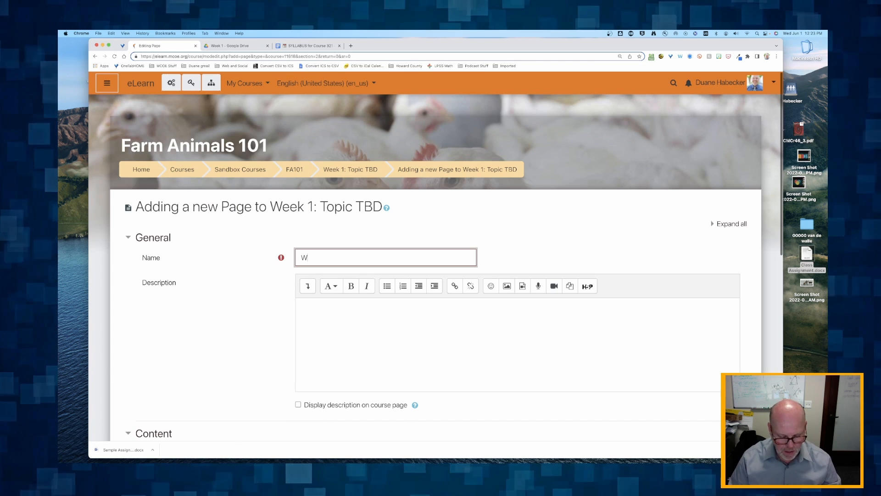
type("eek 1 Go")
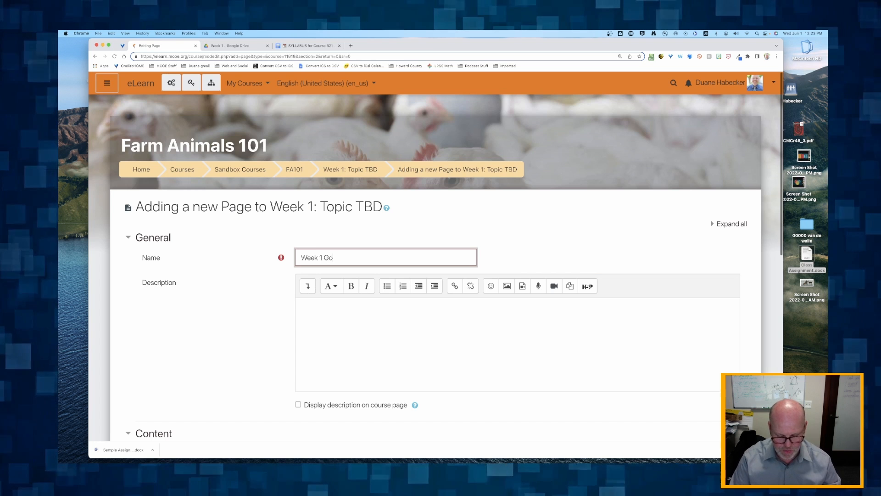
type("ogle Slides")
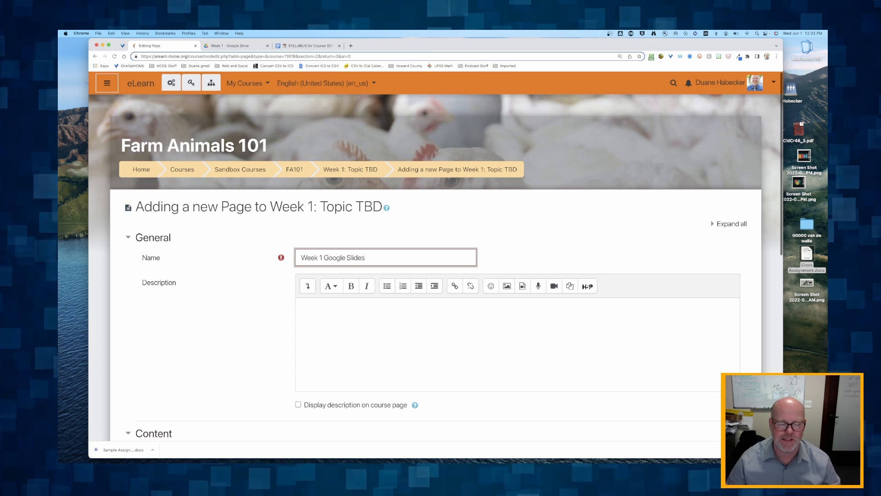
scroll(230, 267, "down", 3)
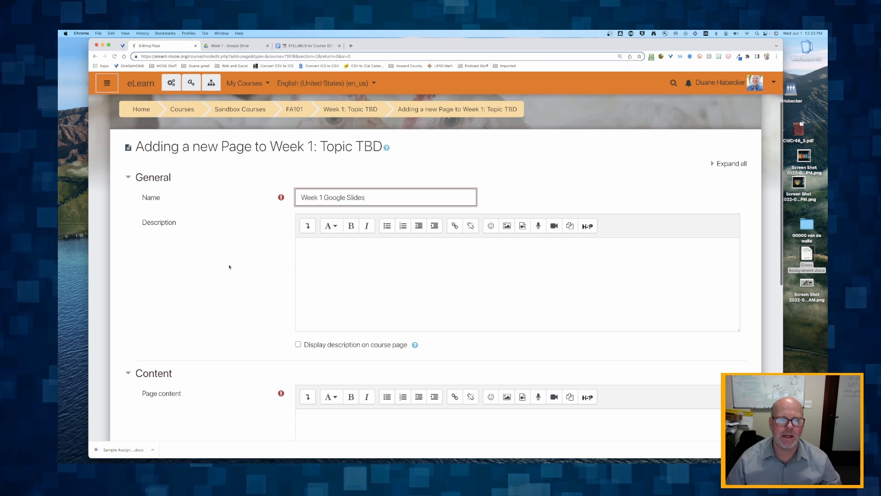
scroll(230, 267, "down", 2)
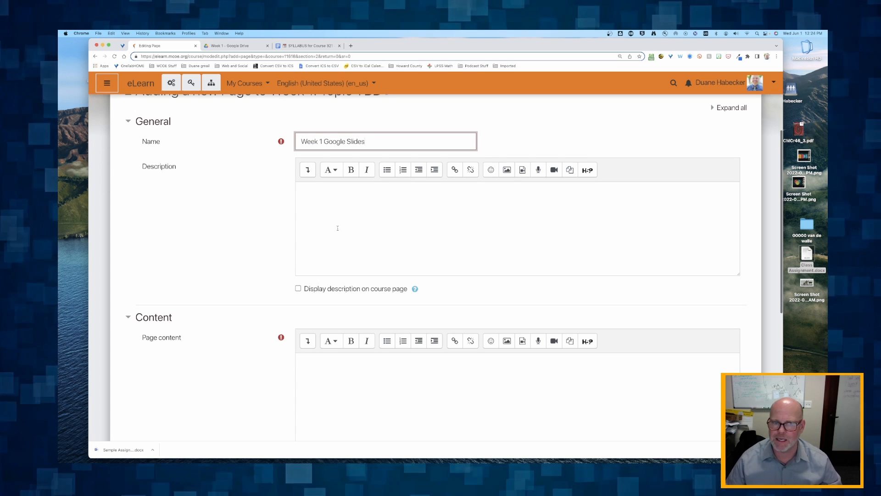
scroll(245, 243, "down", 5)
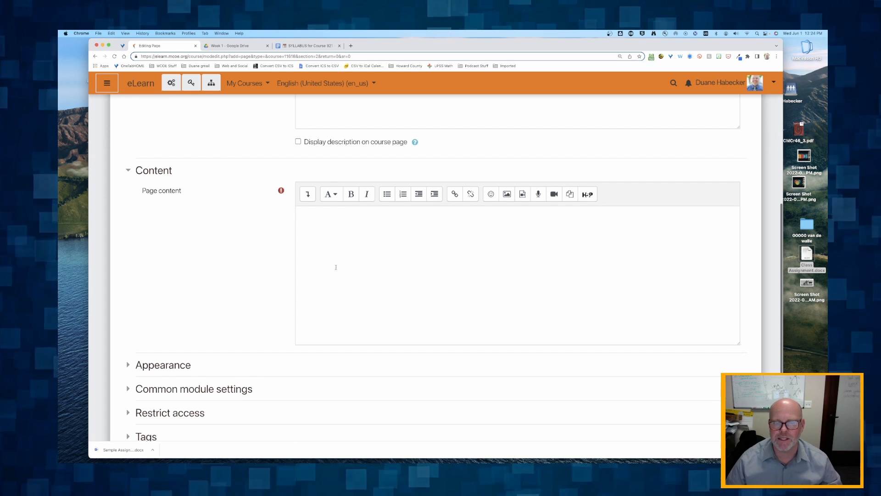
left_click(390, 272)
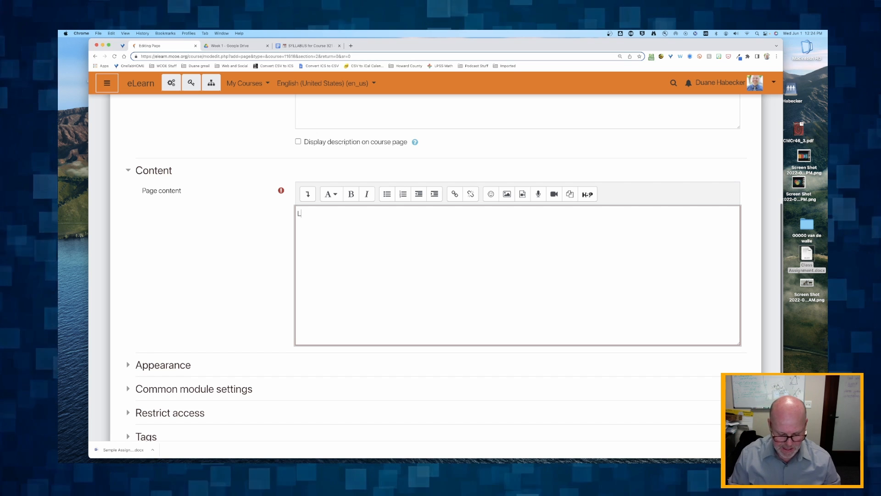
Write the 'Link to Google slides:' label followed by the pasted slides address
type("ink to Google slides:")
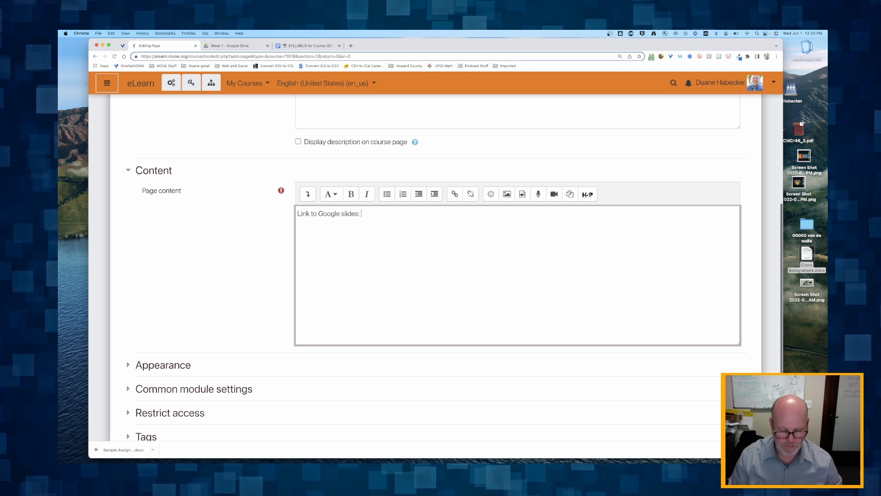
key("Return")
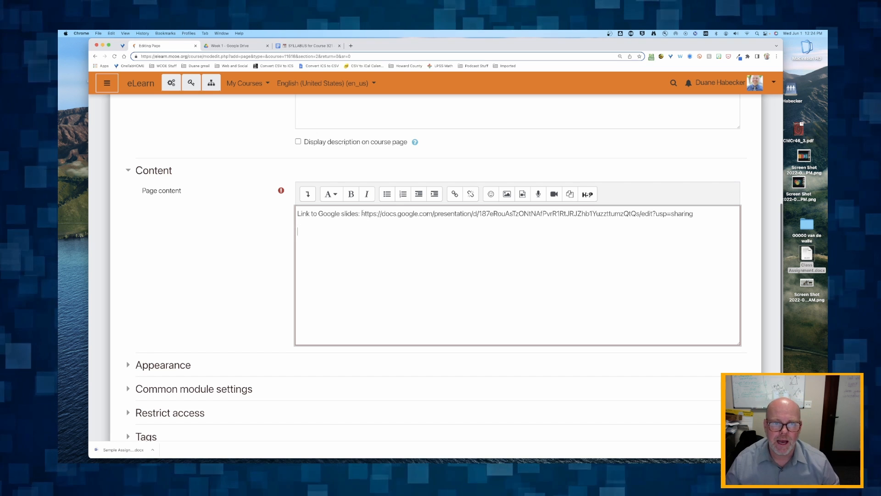
Turn the slides address into a link that opens in a new window
left_click_drag(361, 214, 692, 214)
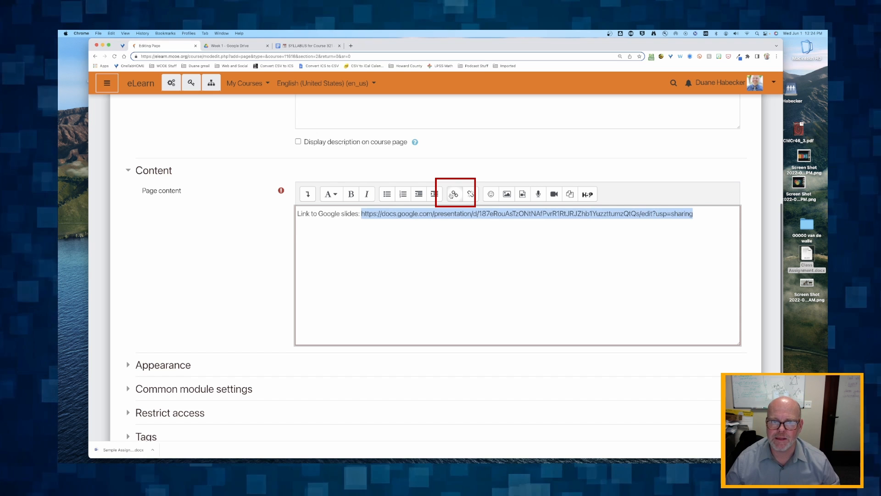
left_click(454, 194)
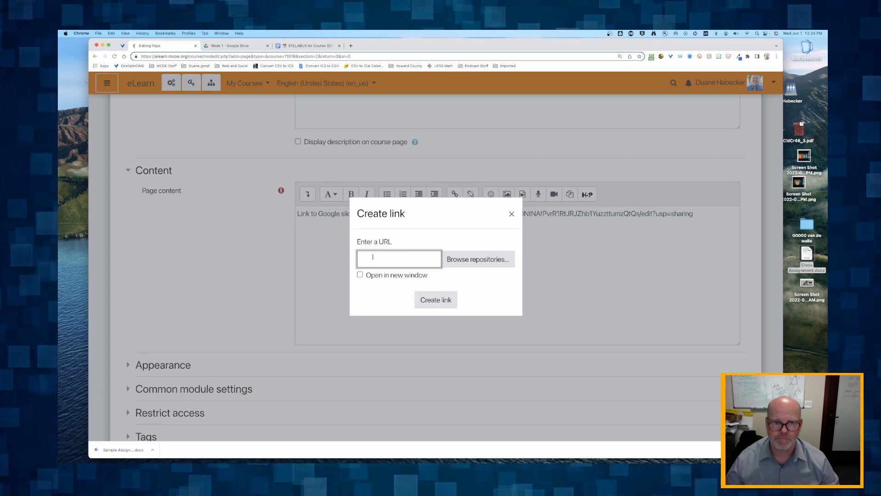
key("super+v")
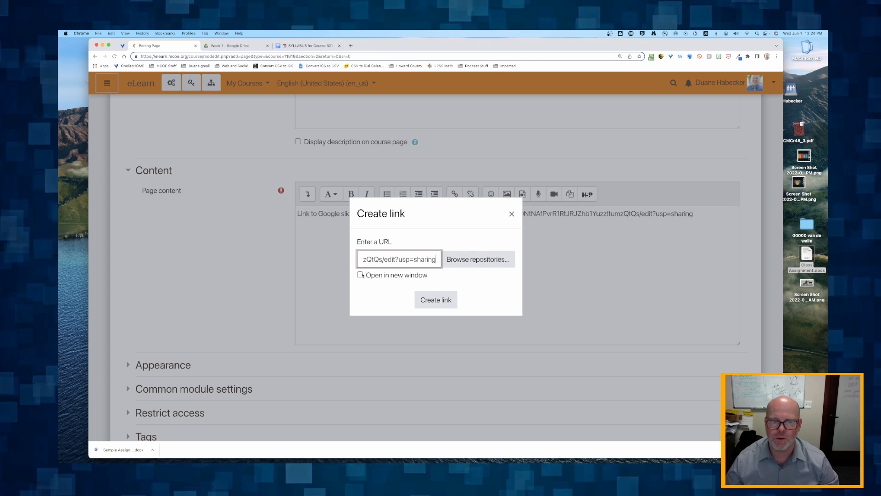
left_click(360, 274)
left_click(436, 300)
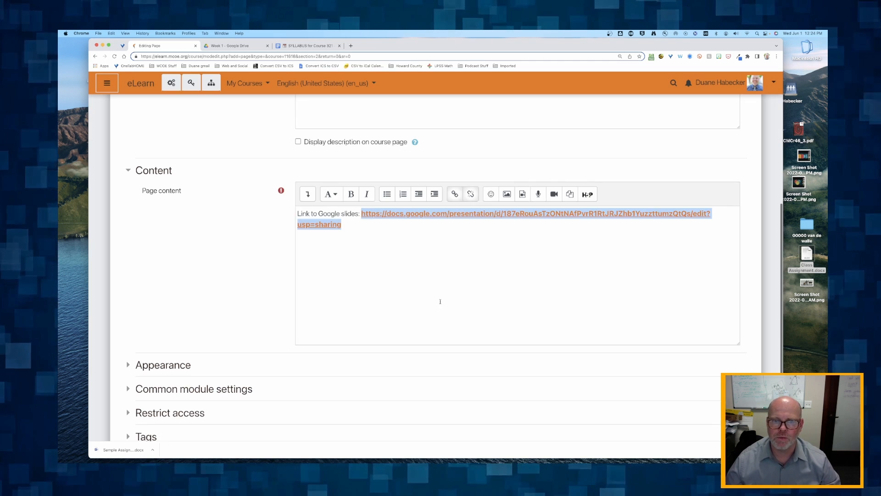
left_click(483, 241)
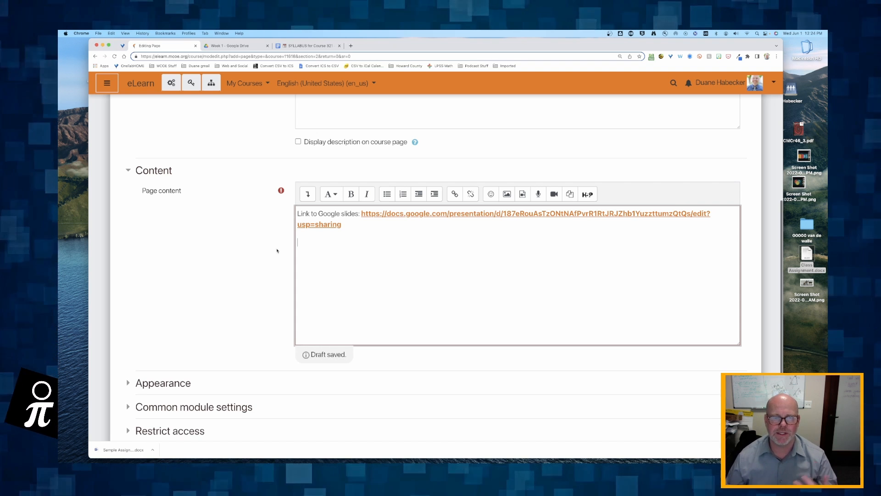
scroll(277, 251, "down", 5)
Save the page and test the existing Week 1 Google Slides URL link
left_click(356, 378)
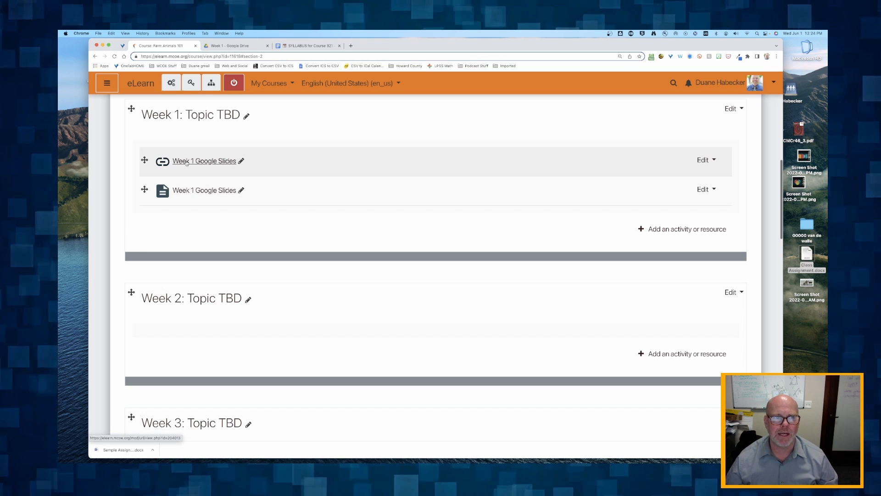
left_click(201, 162)
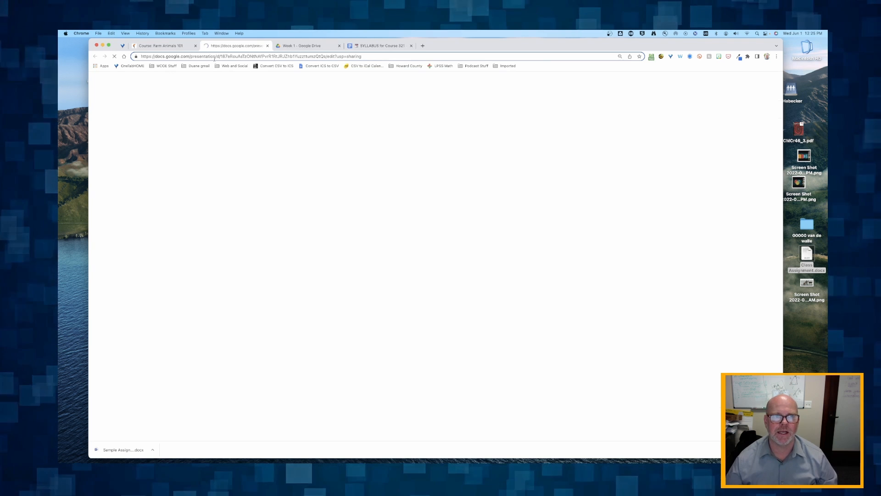
left_click(266, 46)
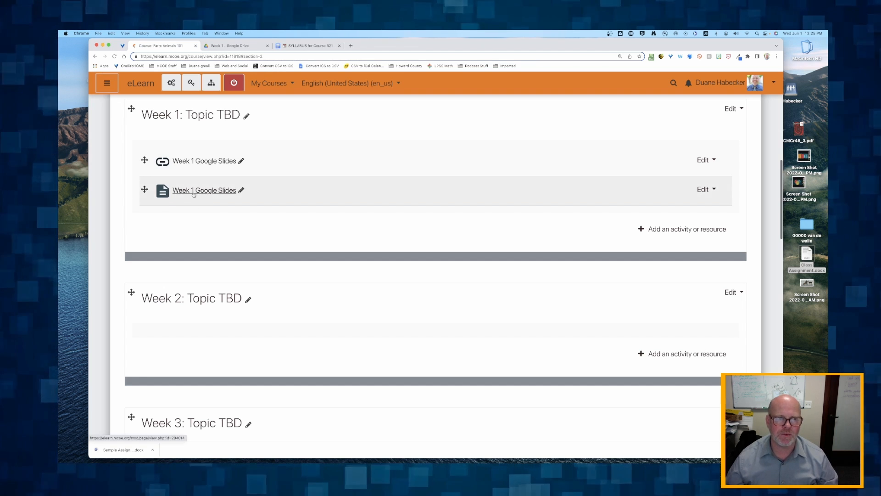
Open the new Week 1 Google Slides page and verify its link opens the presentation
left_click(194, 193)
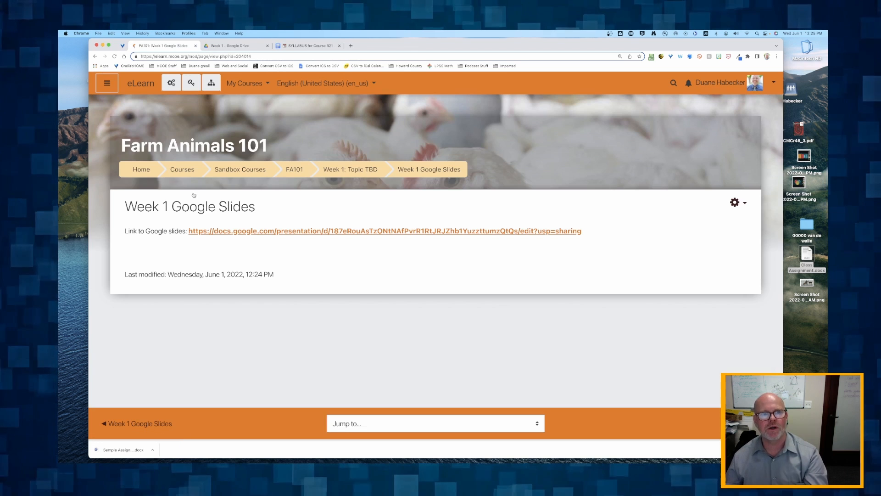
left_click(298, 231)
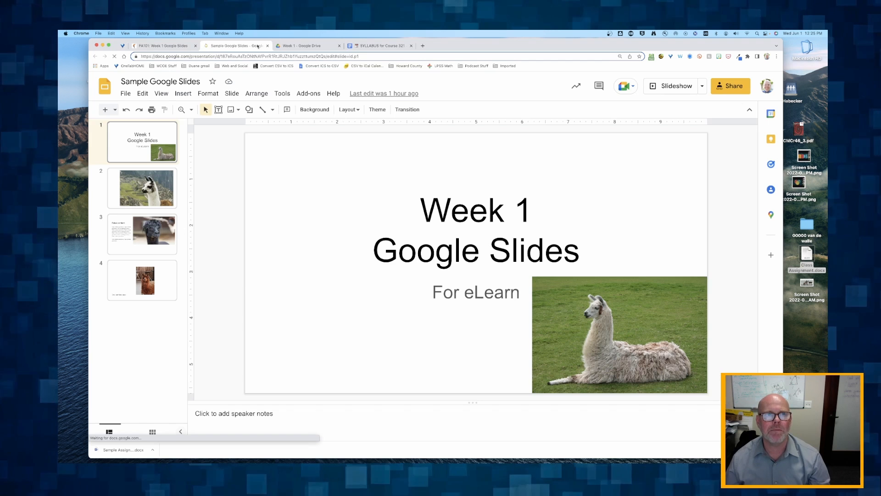
left_click(268, 46)
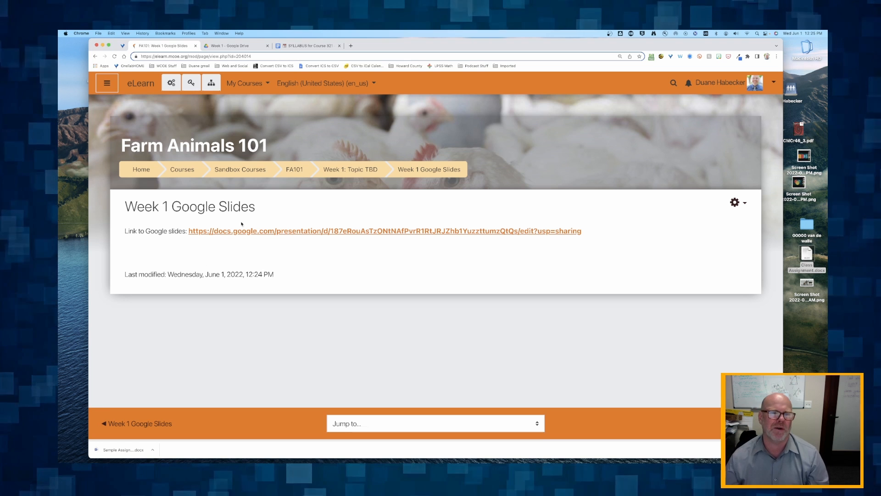
Open Edit settings for the Week 1 Google Slides page and click into its Page content editor
left_click(294, 169)
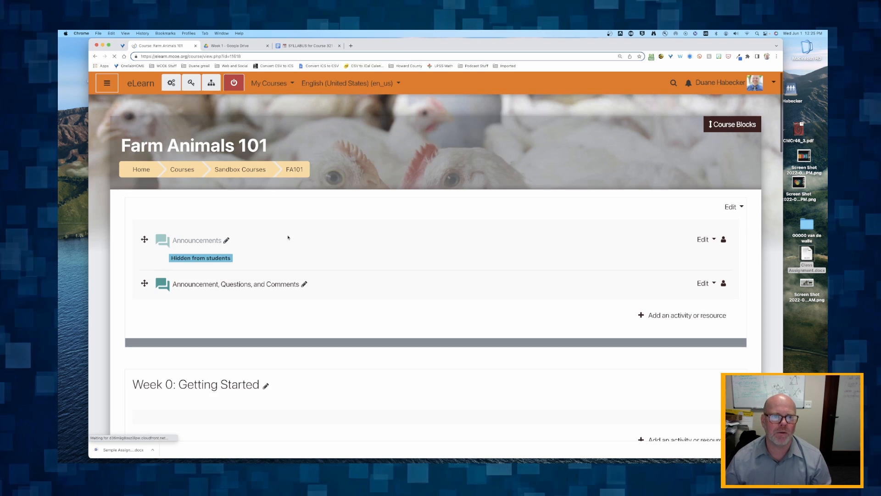
scroll(252, 270, "down", 10)
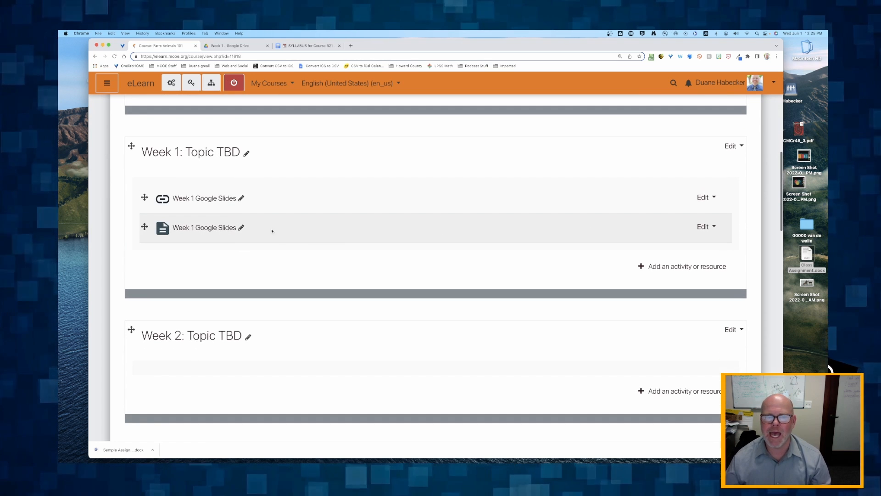
left_click(699, 227)
left_click(688, 248)
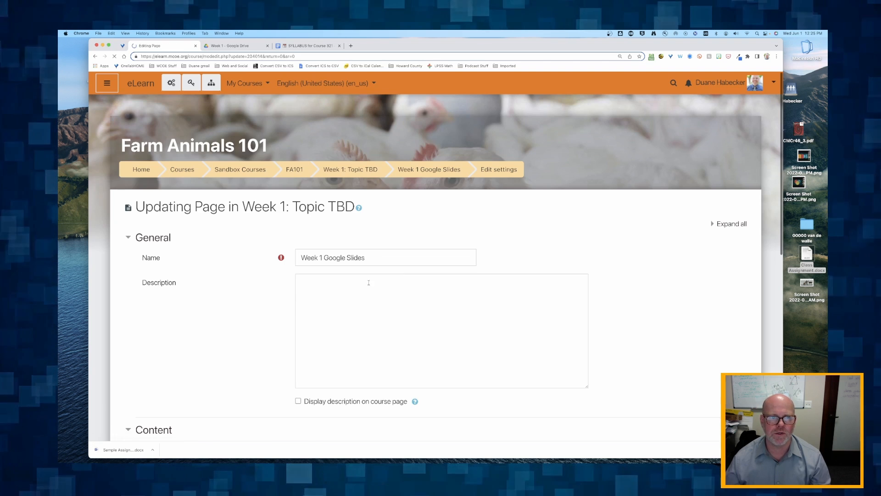
scroll(225, 311, "down", 5)
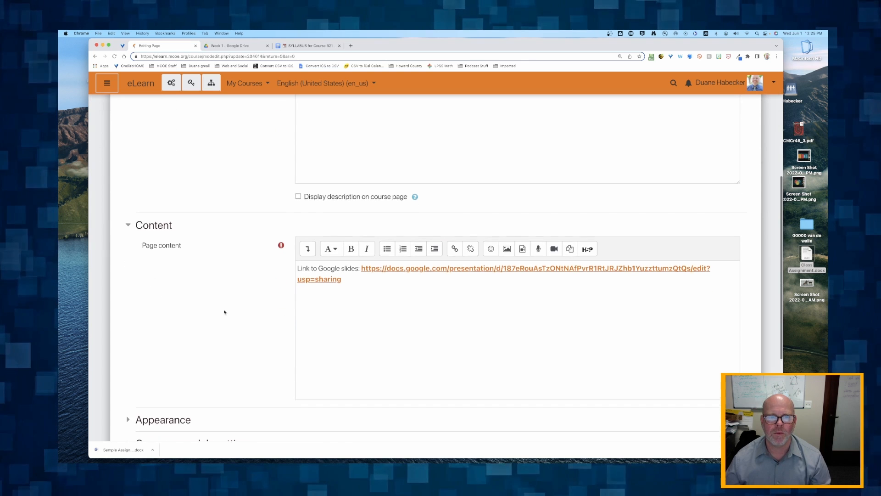
scroll(243, 219, "up", 2)
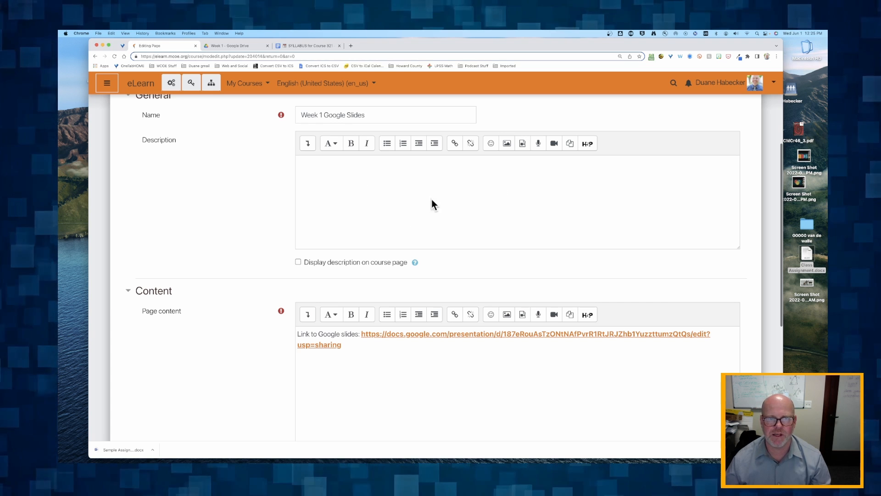
scroll(257, 230, "down", 1)
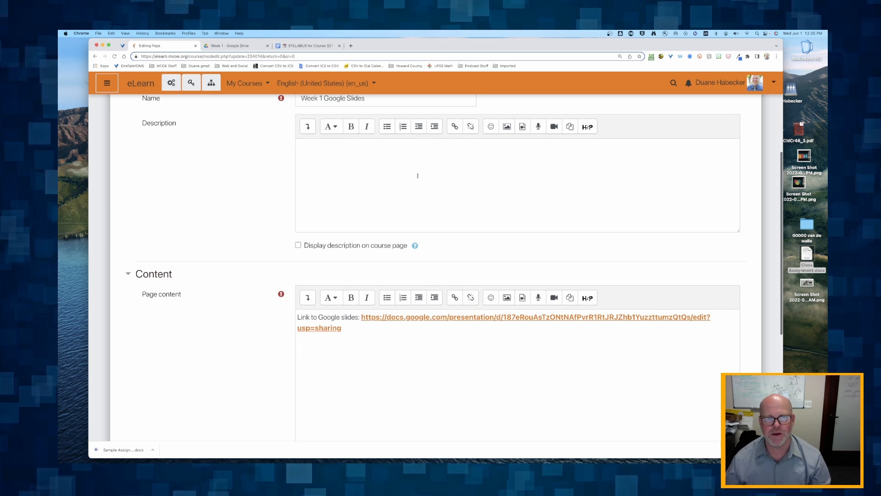
scroll(200, 262, "down", 5)
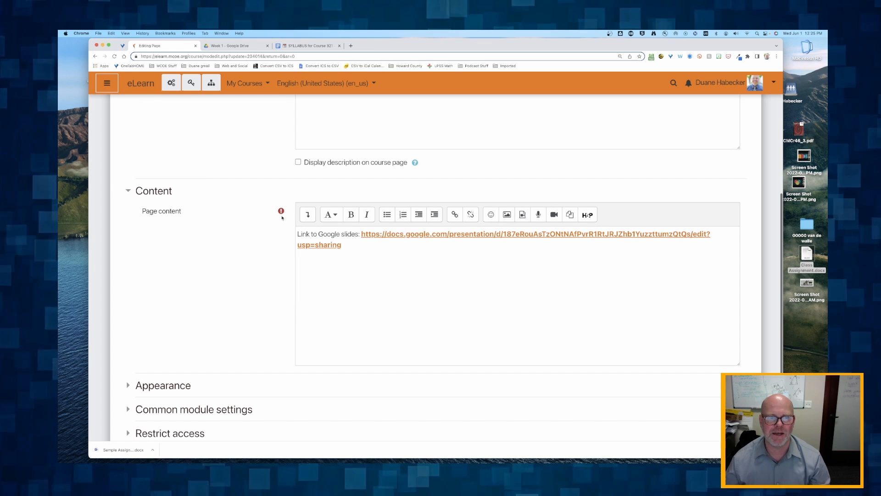
left_click(347, 250)
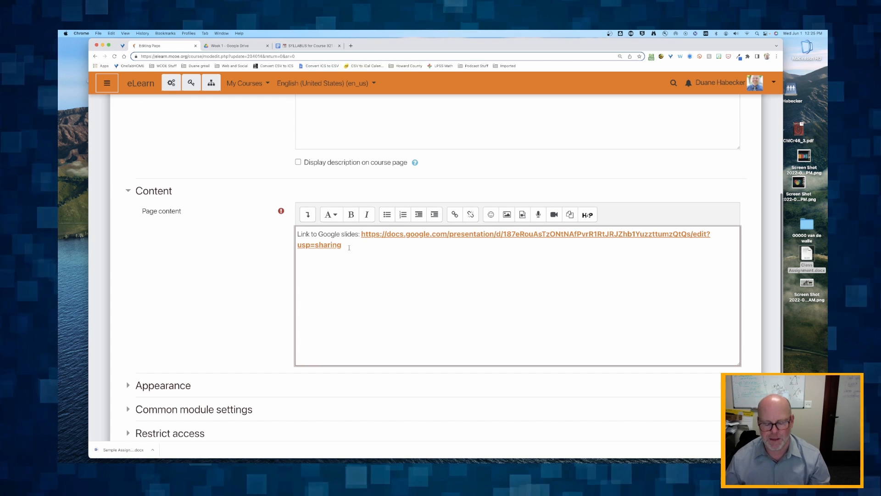
Add a line above the slides link reading 'Purpose: The purpose for these slides is to help you…'
left_click(297, 234)
key("Return")
key("Return")
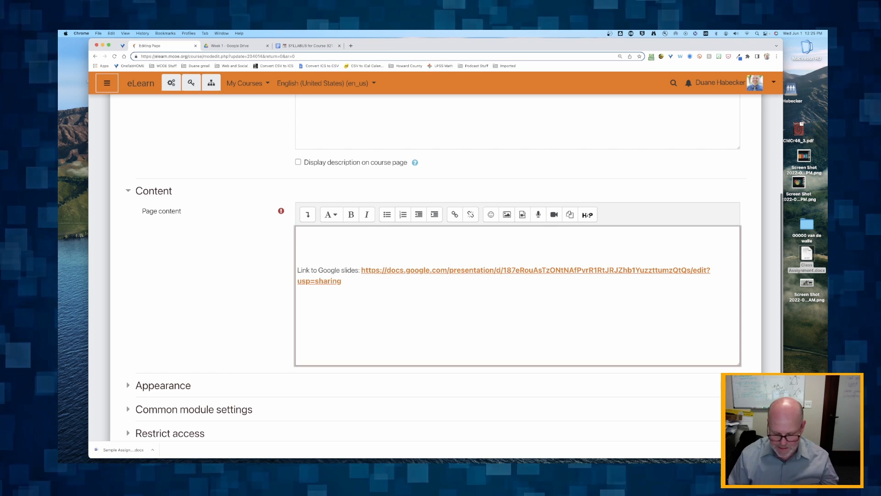
type("Pupose")
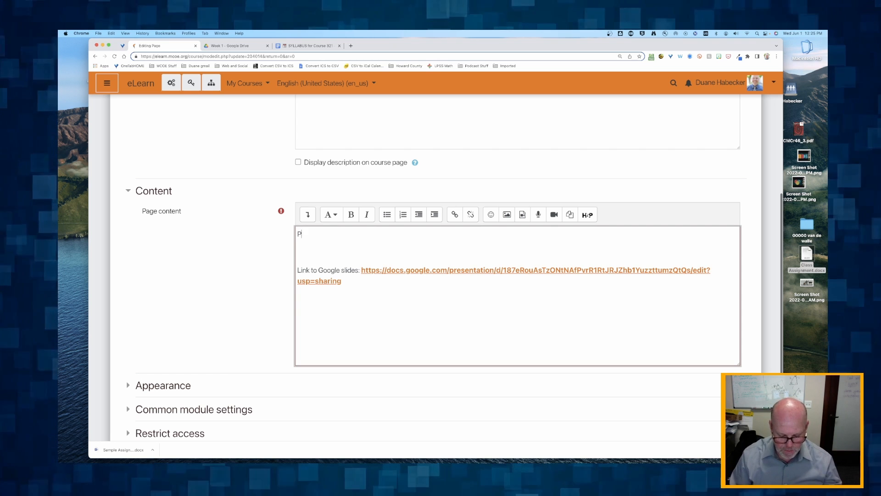
key("BackSpace")
key("BackSpace")
key("BackSpace")
key("BackSpace")
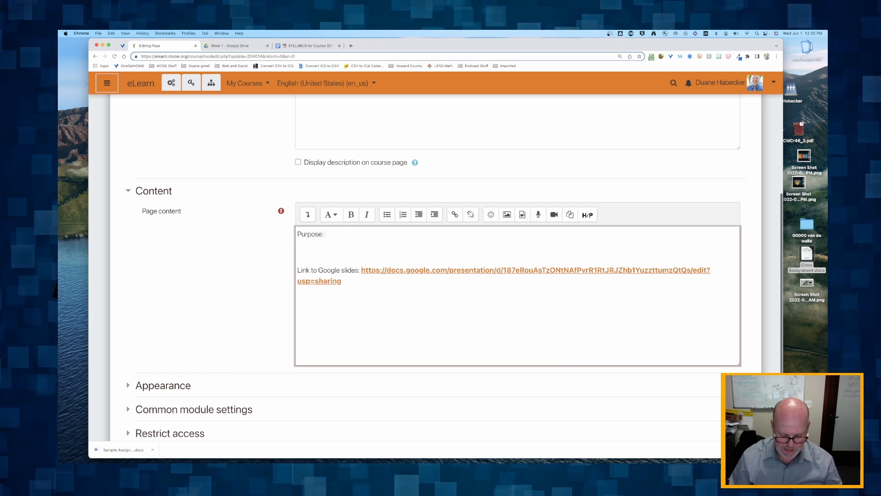
type("rpose: The purpose fo")
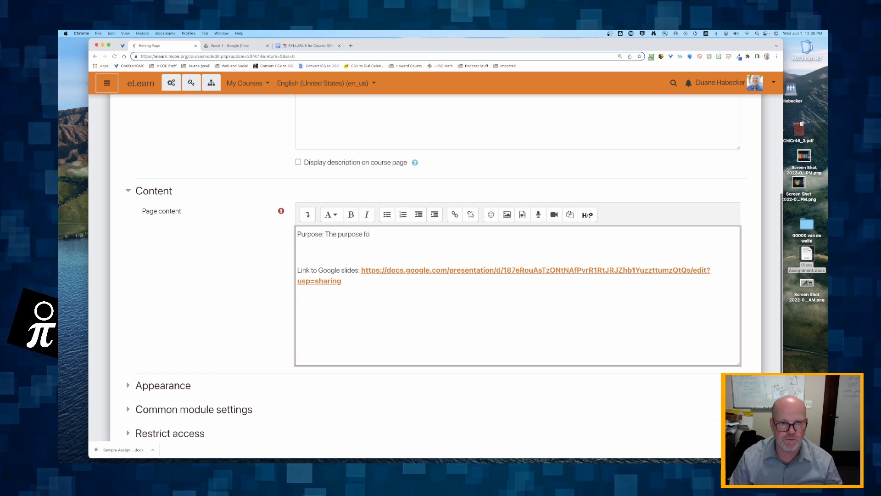
type("r these s")
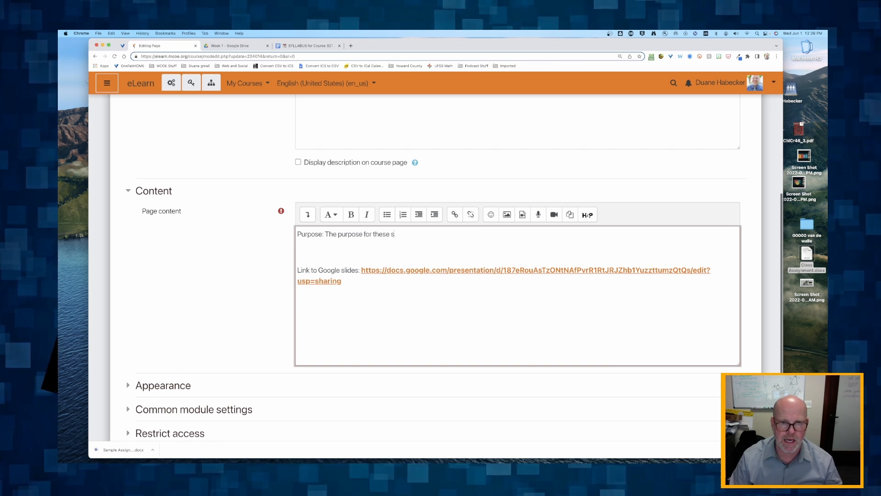
type("lides is ")
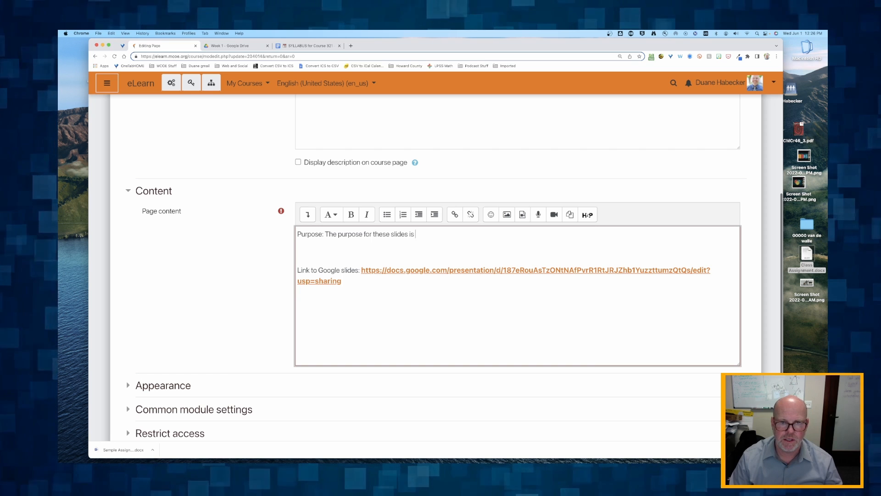
type("to help you get")
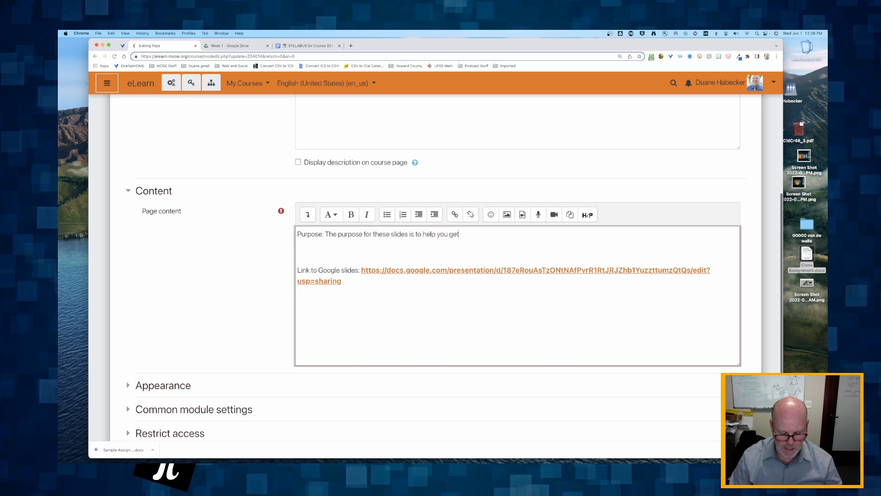
type(" a better idea of...")
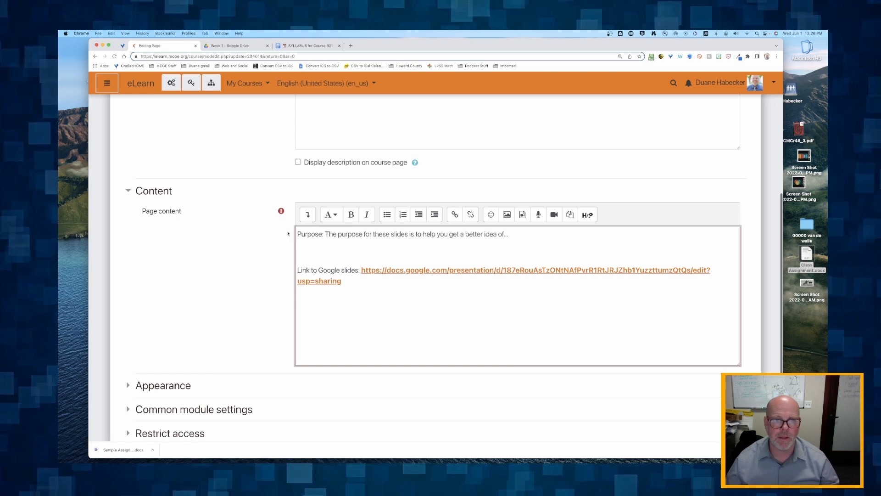
Duplicate the purpose sentence as filler text and make the word 'Purpose' bold
left_click_drag(325, 235, 506, 229)
key("super+c")
key("super+v")
key("super+v")
key("super+v")
key("super+v")
key("super+v")
key("super+v")
key("super+v")
key("super+v")
key("super+v")
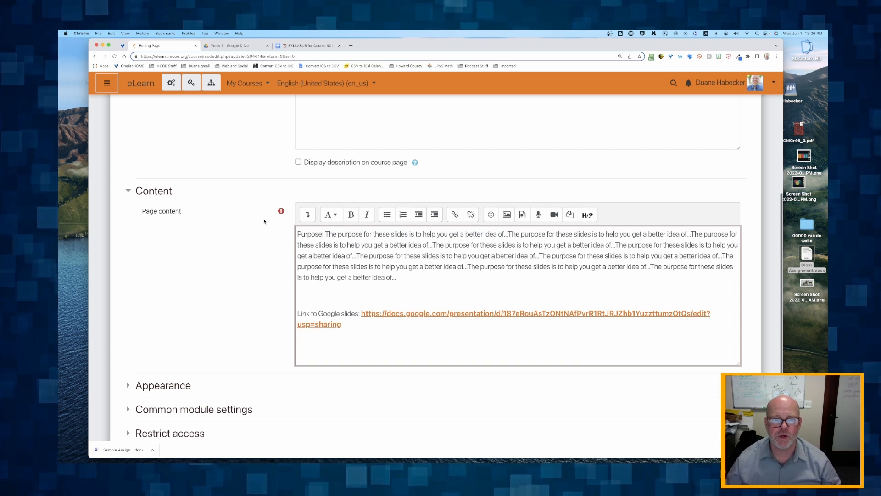
double_click(303, 234)
key("super+b")
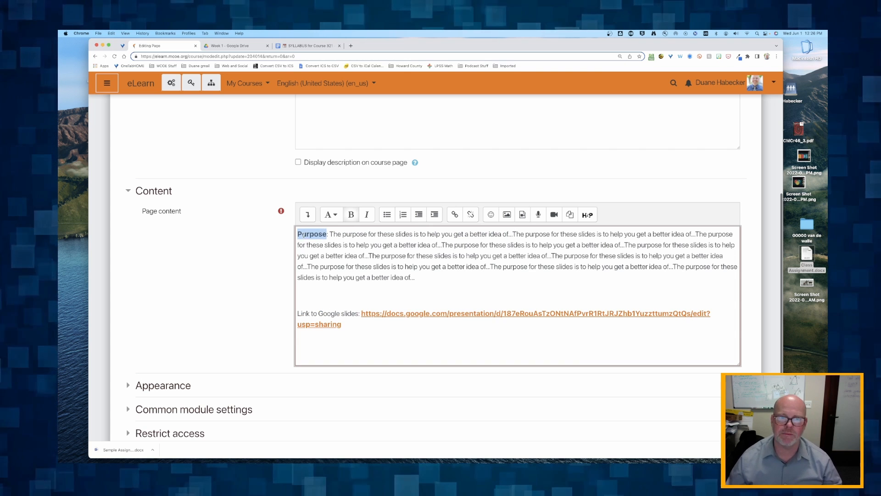
left_click(321, 246)
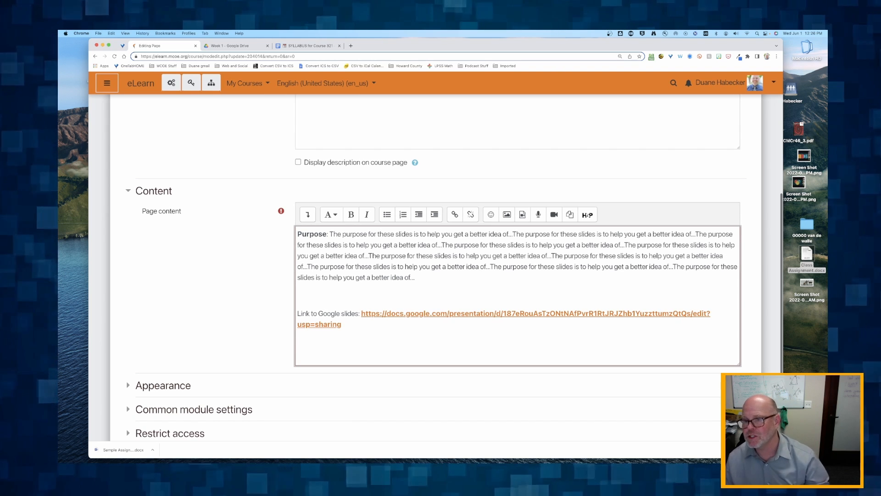
Pick the llama screenshot file on the desktop and return to the page content
left_click(804, 285)
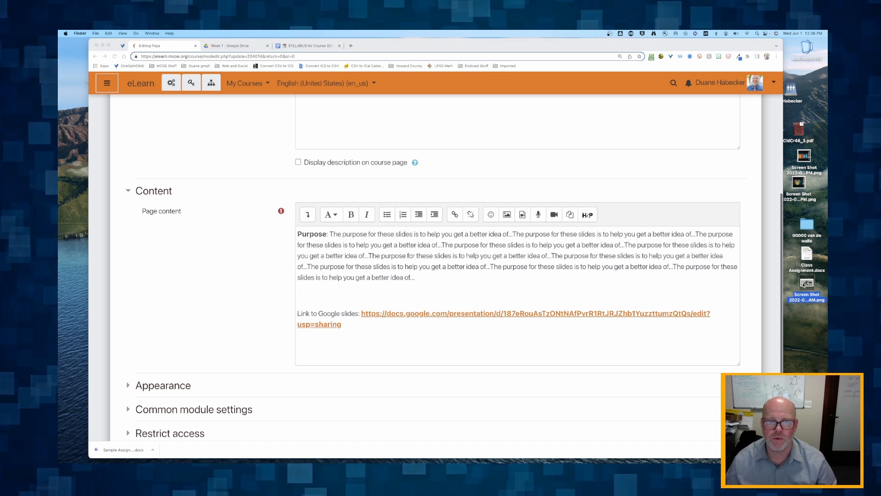
left_click(363, 256)
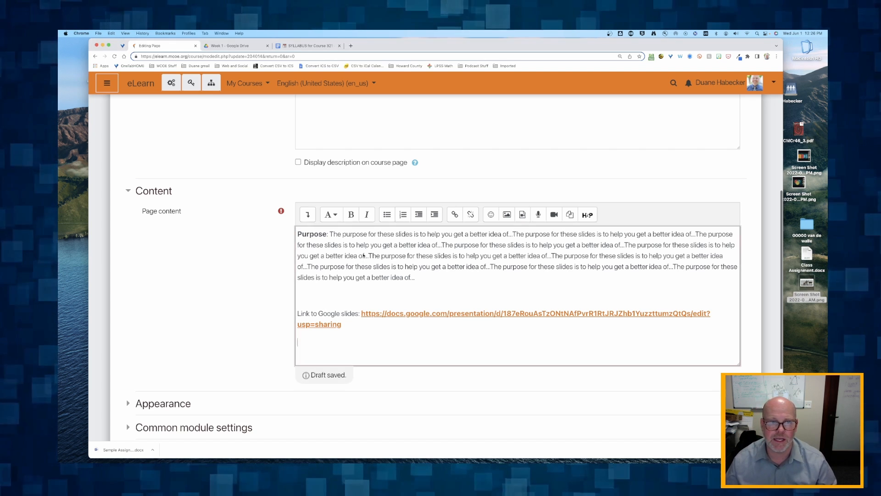
left_click(297, 233)
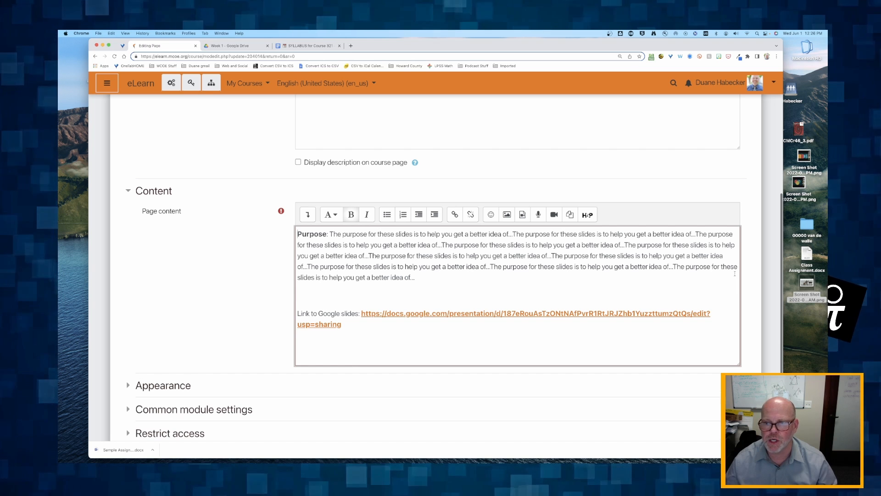
Insert the llama screenshot into the page content and open its image properties
left_click_drag(825, 285, 408, 261)
left_click(410, 247)
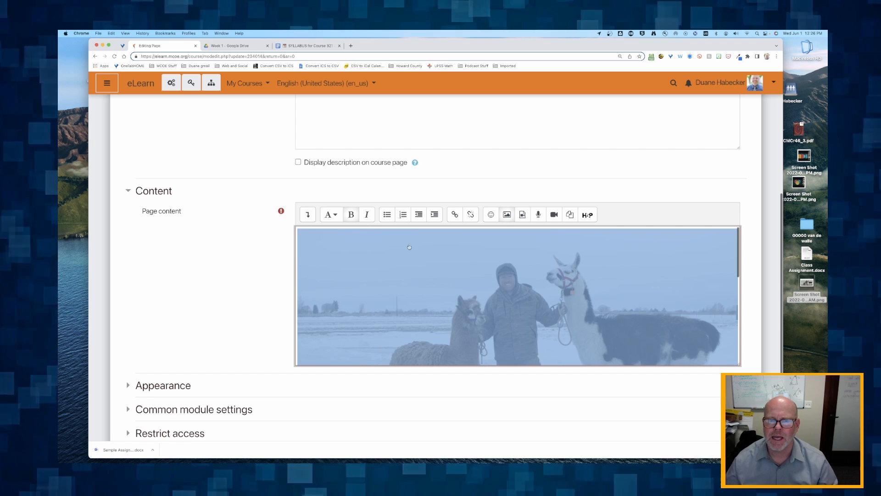
scroll(418, 266, "down", 1)
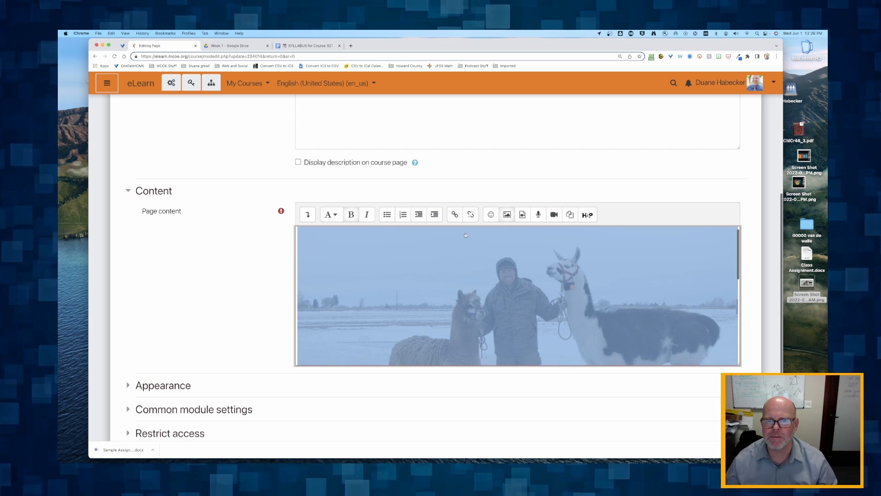
left_click(507, 215)
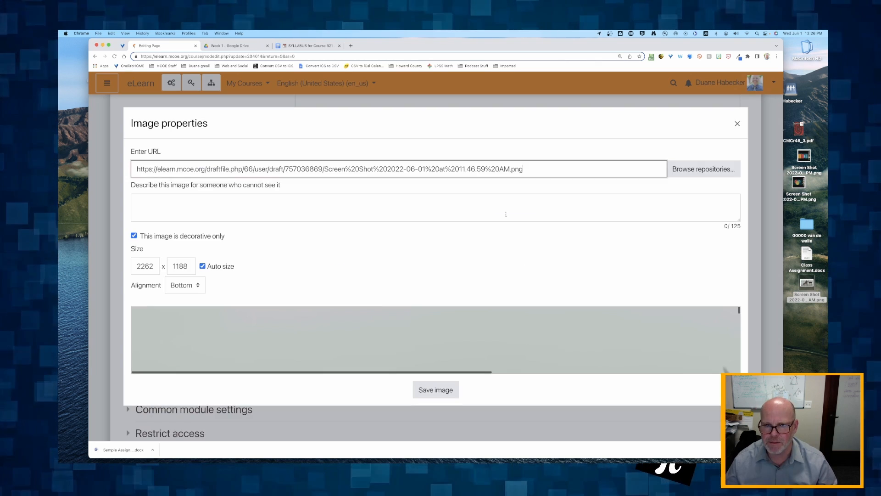
Set the llama image width to 300, align it right, and save the image
double_click(146, 266)
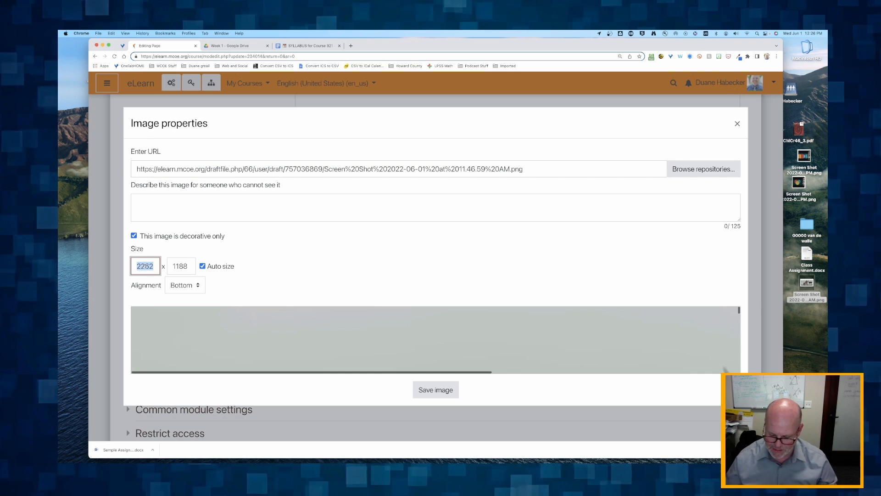
type("300")
key("Tab")
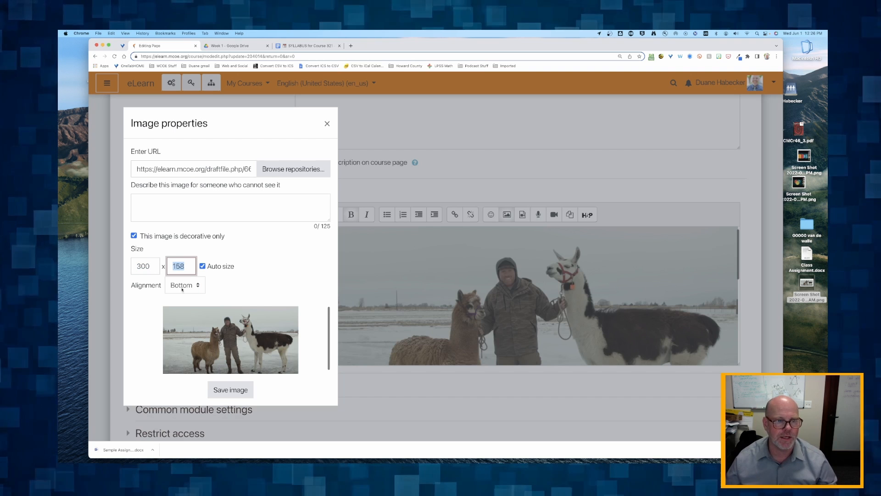
left_click(187, 290)
left_click(184, 308)
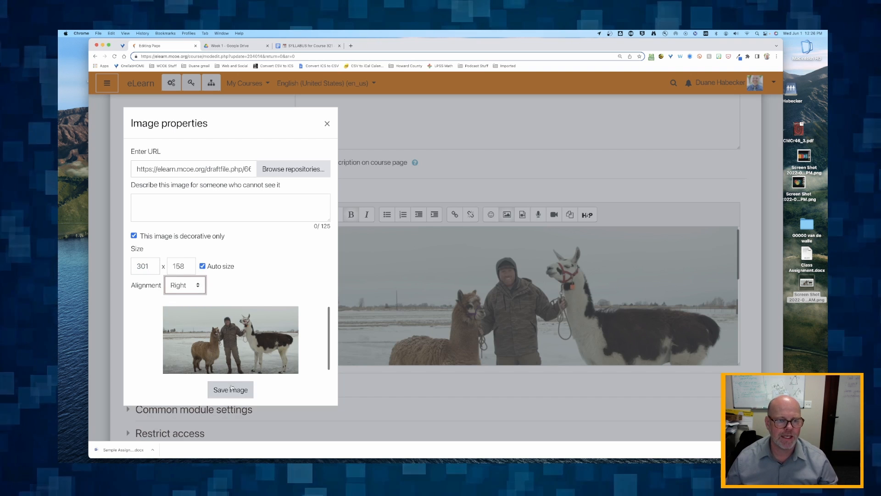
left_click(231, 388)
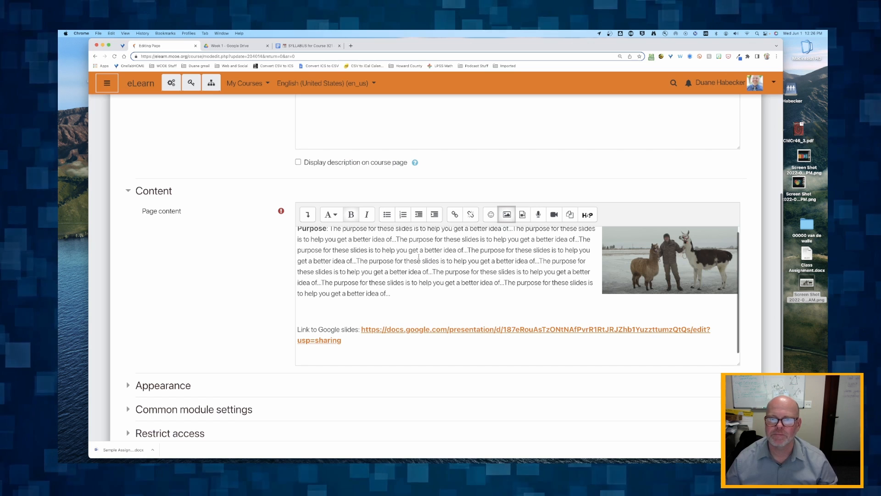
left_click(419, 257)
scroll(419, 257, "up", 1)
scroll(193, 279, "down", 1)
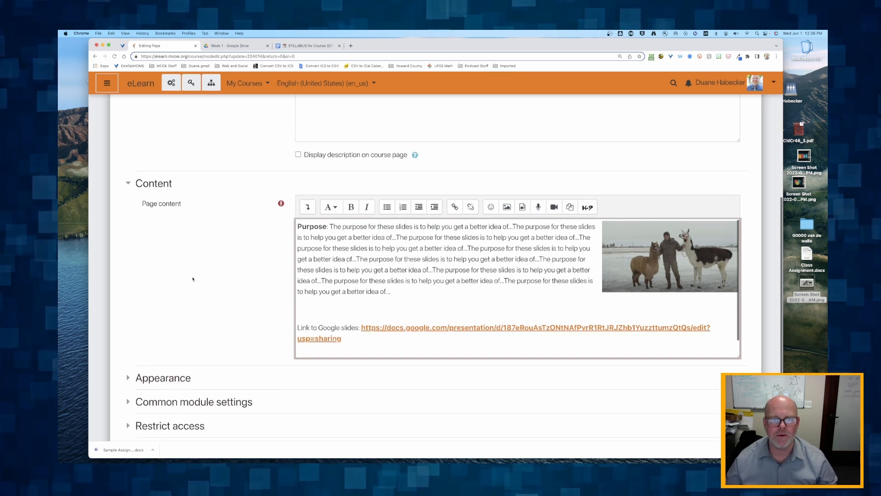
scroll(193, 279, "down", 3)
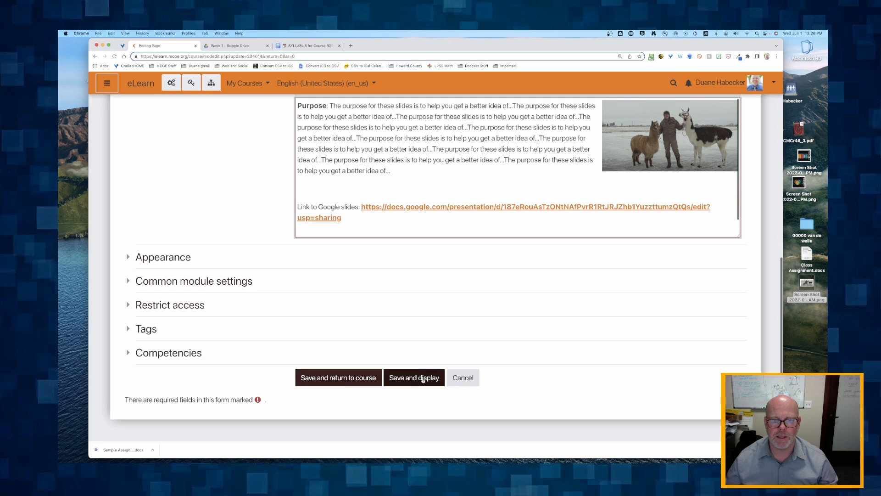
Save the page, preview its Purpose paragraph, and go back to Week 1: Topic TBD
left_click(340, 377)
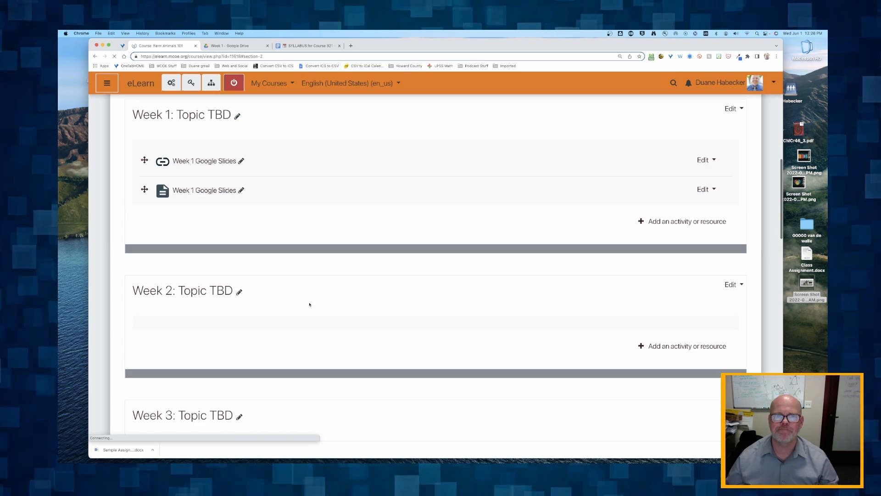
left_click(208, 185)
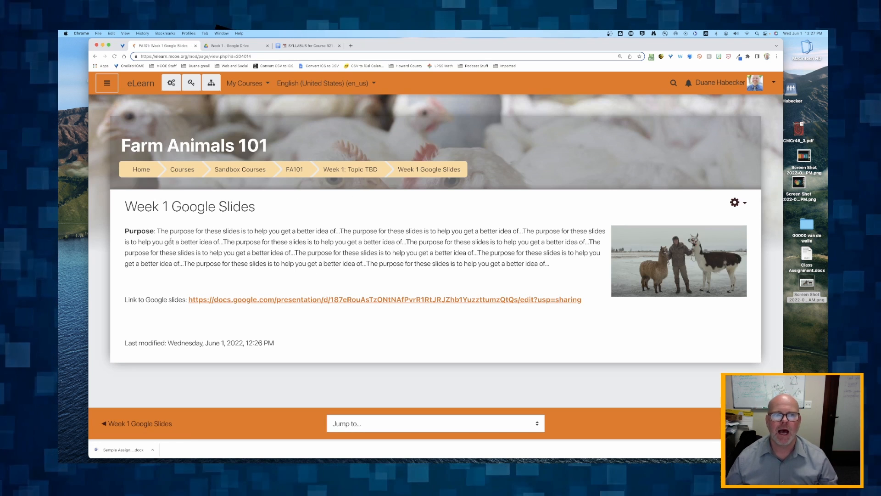
left_click_drag(160, 242, 366, 264)
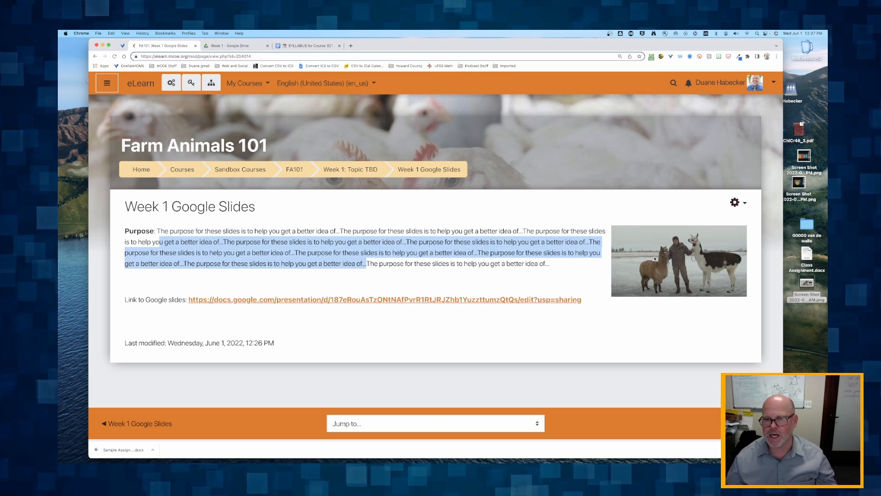
left_click(426, 326)
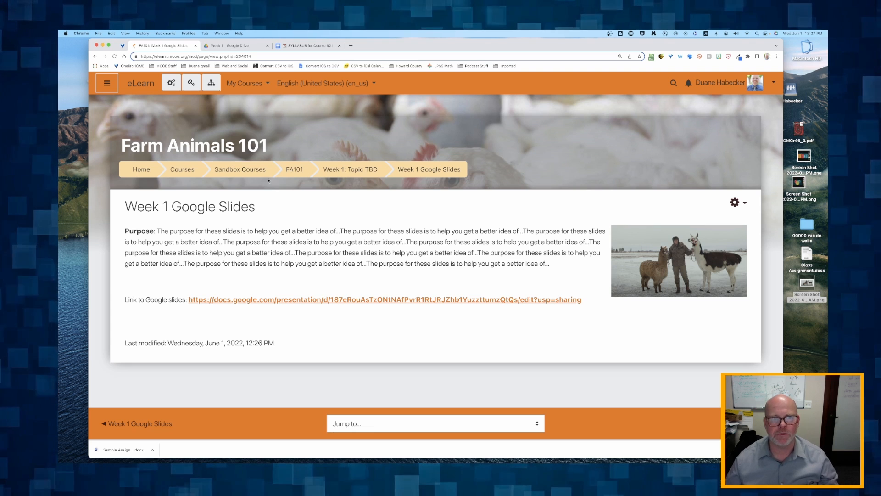
left_click(350, 170)
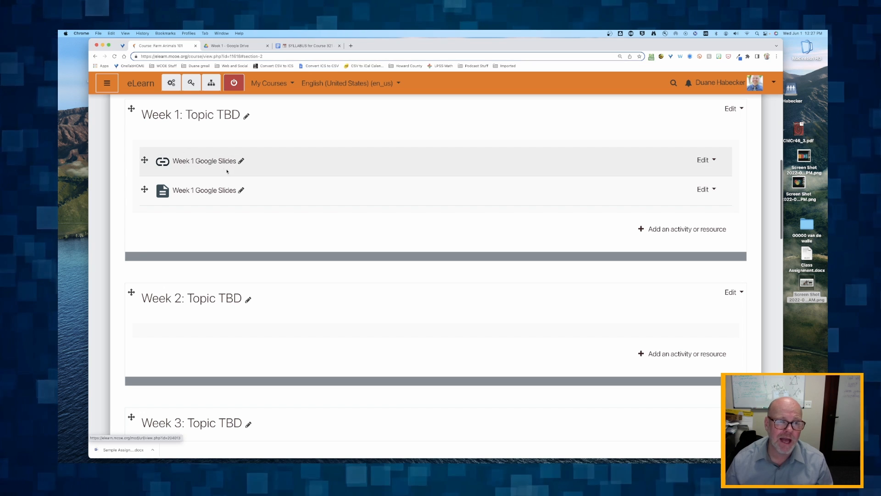
Review the Week 1 Google Slides page and course against the SYLLABUS for Course 321 document
left_click(188, 193)
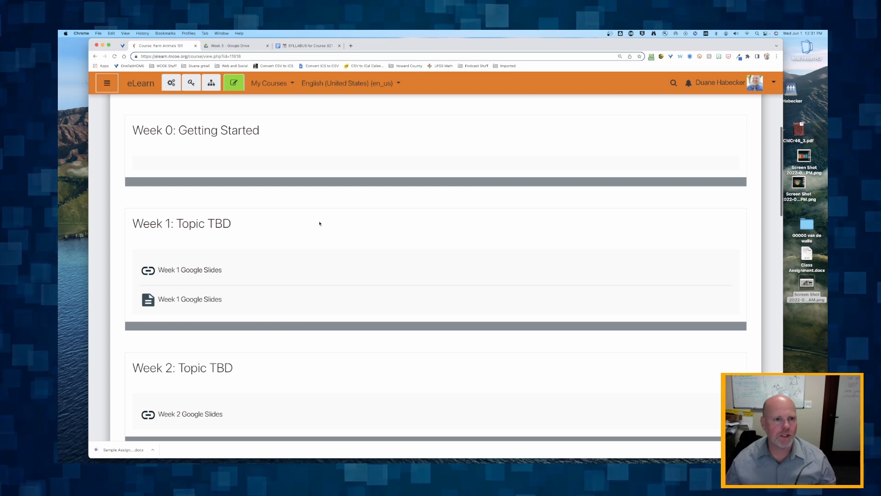
scroll(319, 222, "up", 5)
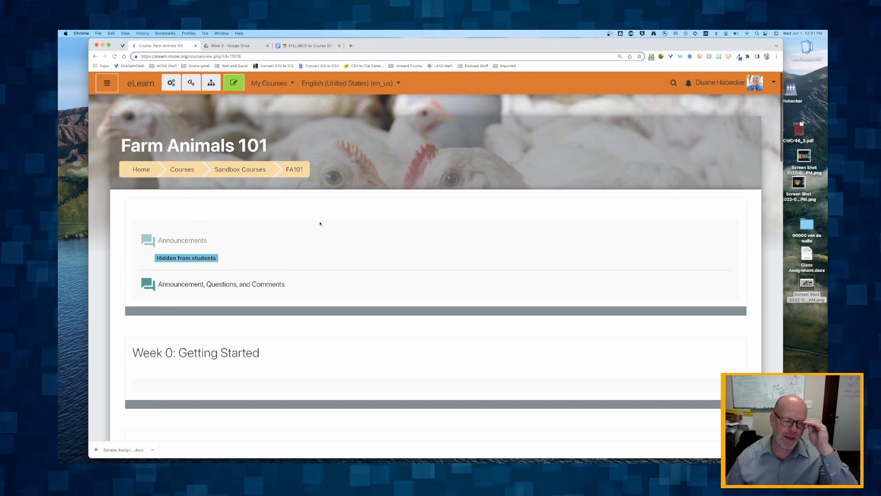
scroll(320, 224, "down", 8)
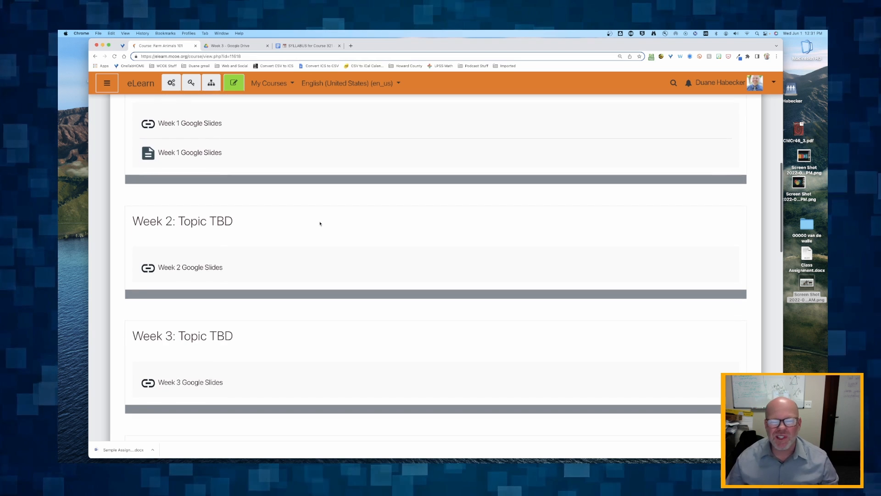
scroll(320, 223, "down", 1)
scroll(219, 227, "up", 1)
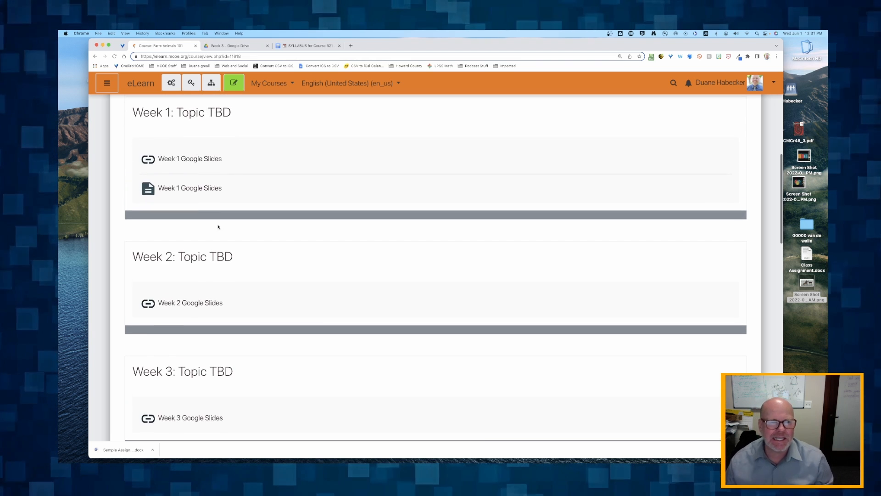
left_click(306, 45)
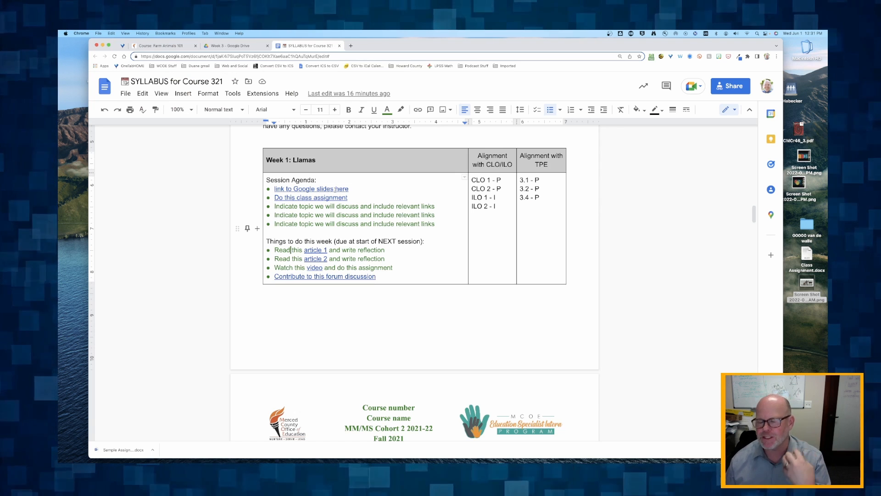
left_click(177, 49)
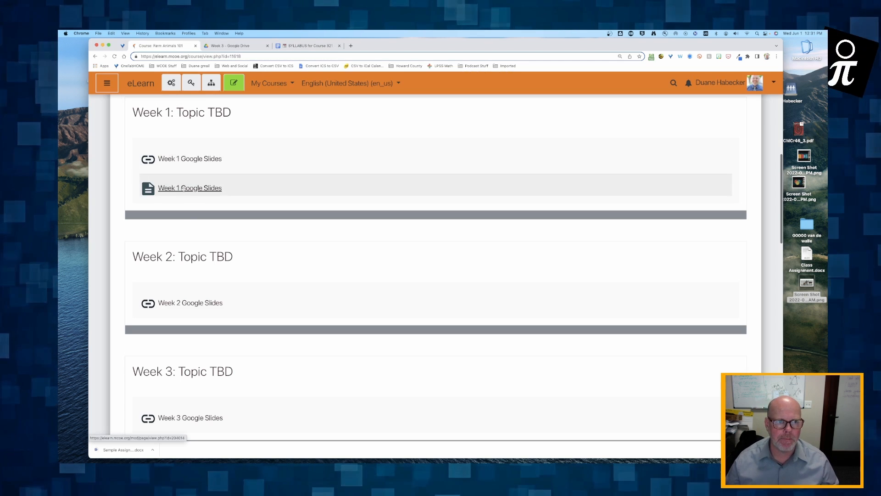
View the Week 1 Google Slides page, then return to the Week 1 course section
left_click(193, 189)
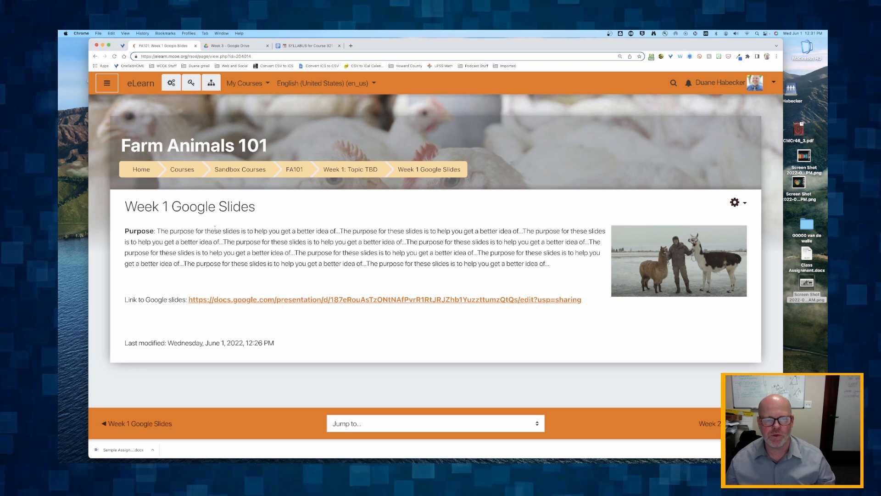
left_click(346, 170)
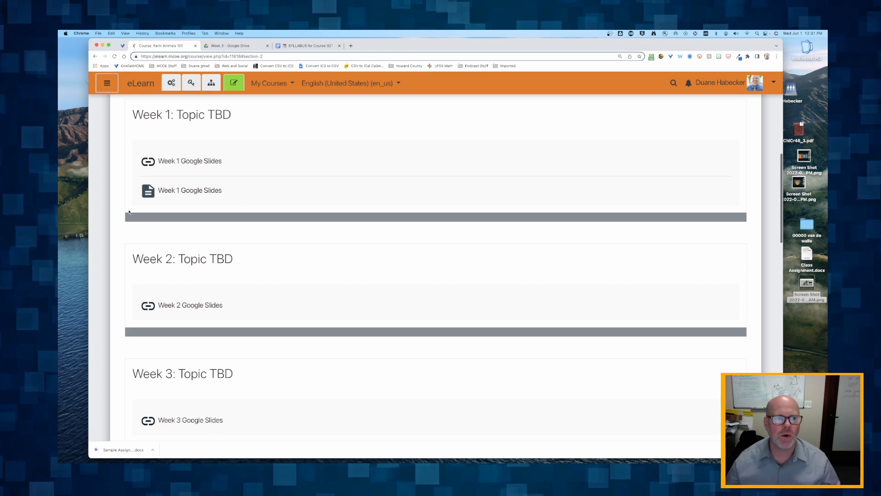
scroll(186, 317, "down", 4)
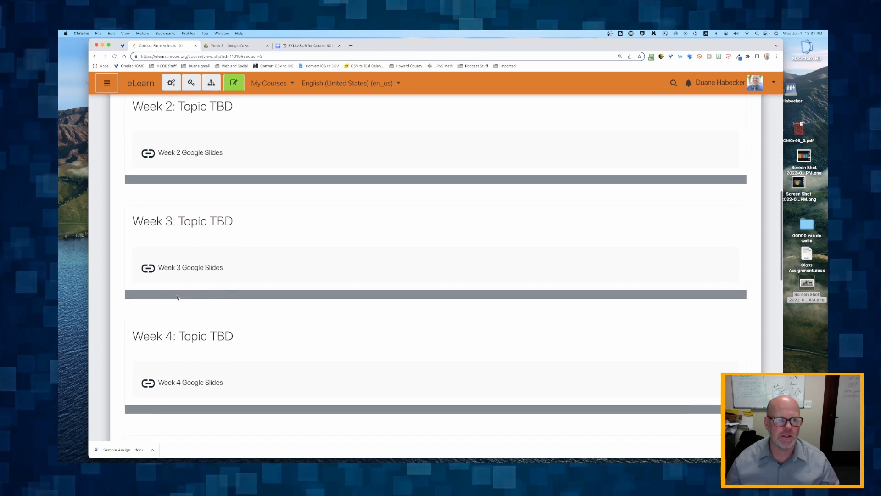
scroll(172, 273, "down", 2)
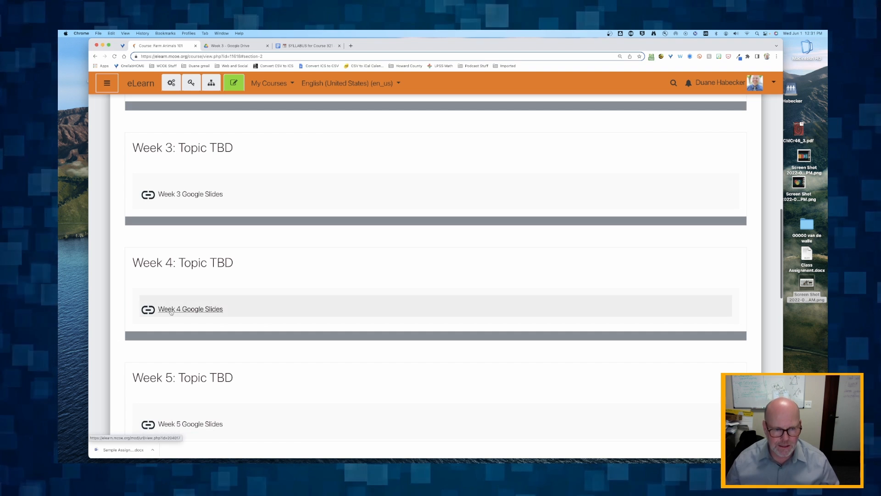
scroll(170, 312, "down", 2)
scroll(165, 360, "up", 8)
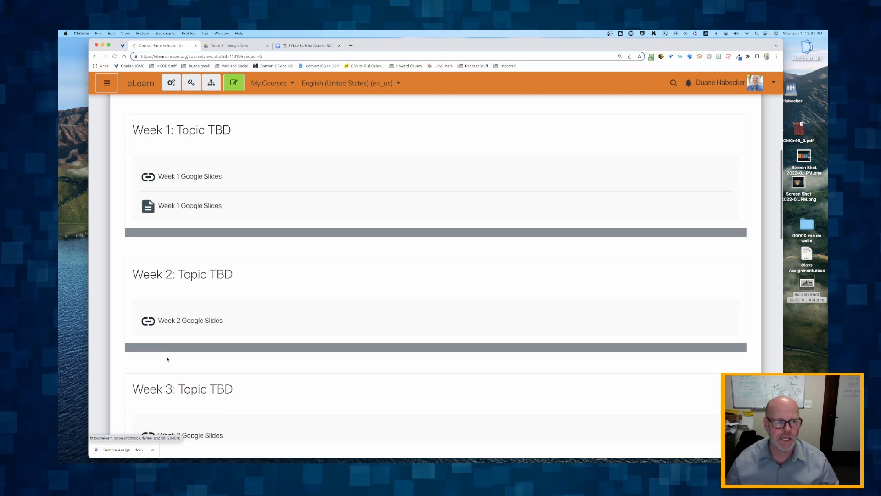
scroll(170, 355, "up", 1)
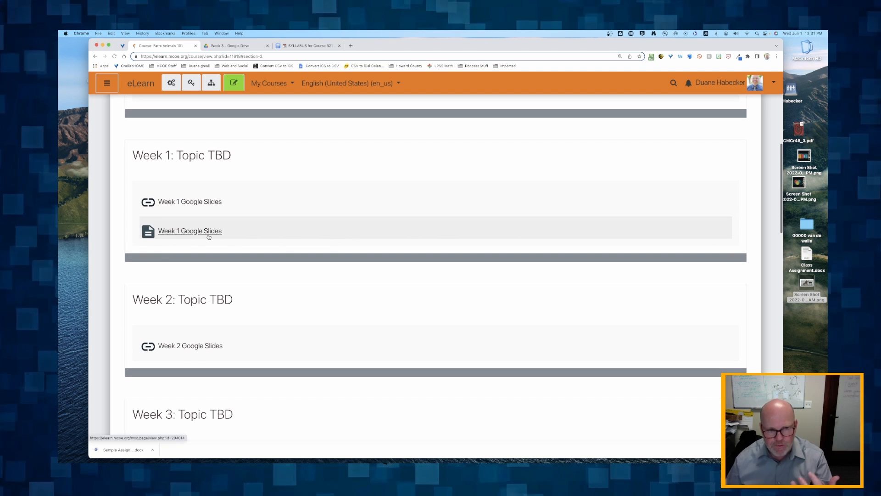
Turn editing on and delete the Week 1 Google Slides page item
left_click(233, 82)
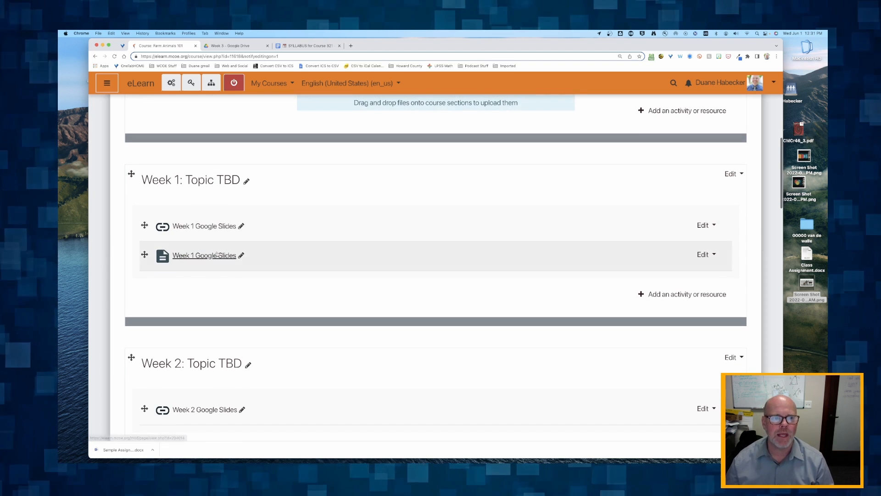
left_click(705, 255)
left_click(677, 344)
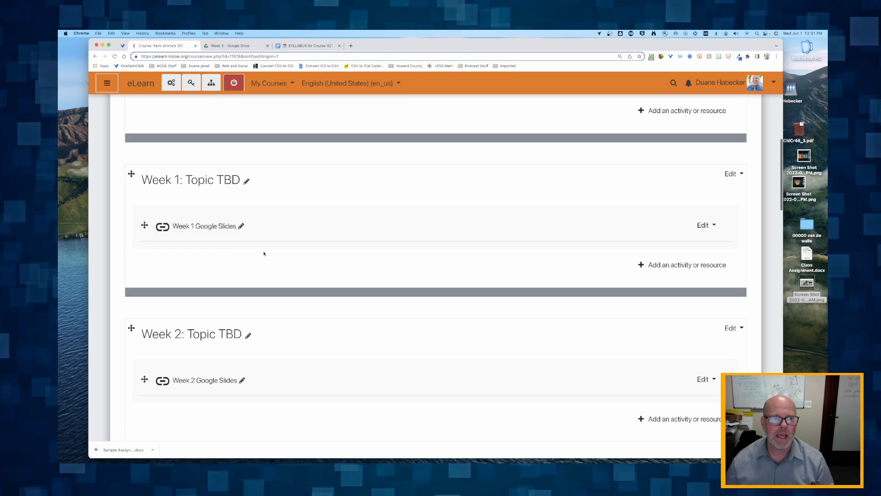